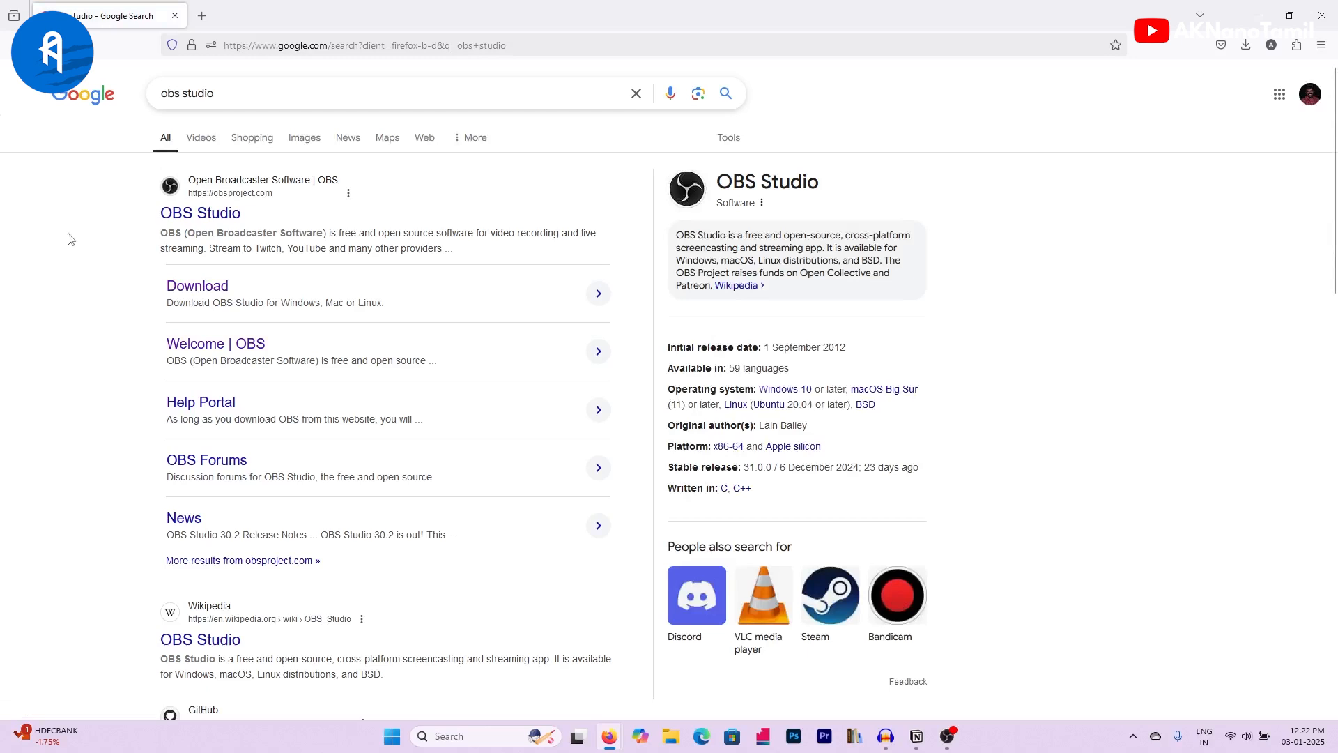
- Open the OBS Studio website from the search results, and load vdo.ninja in a new browser tab
click(208, 215)
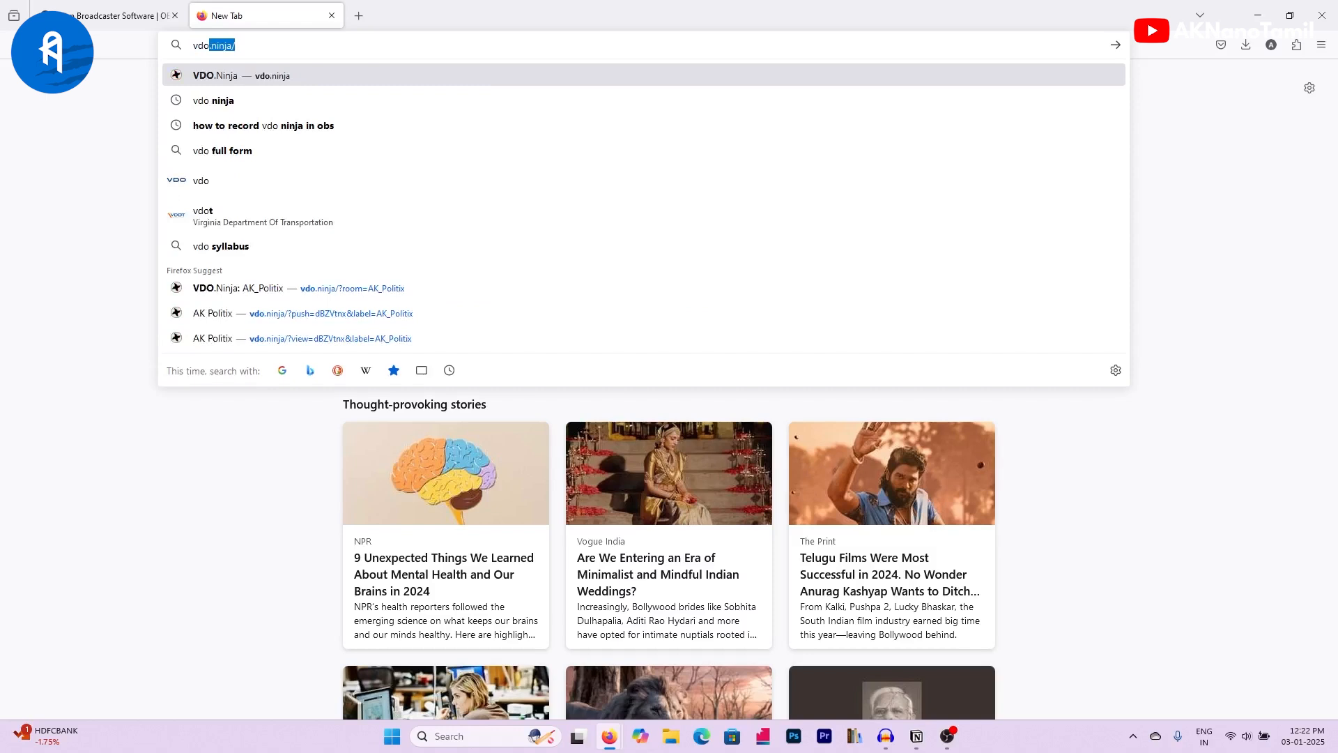
text(.ninja)
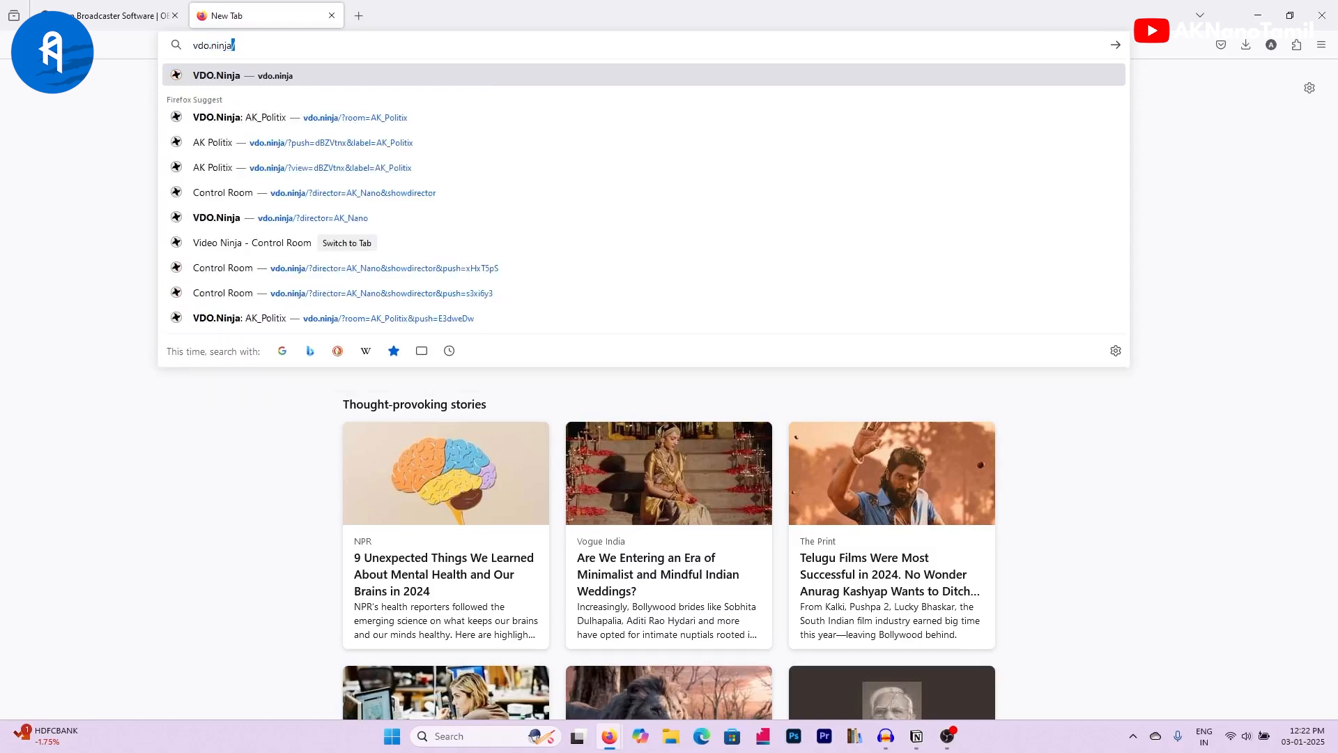
key(Return)
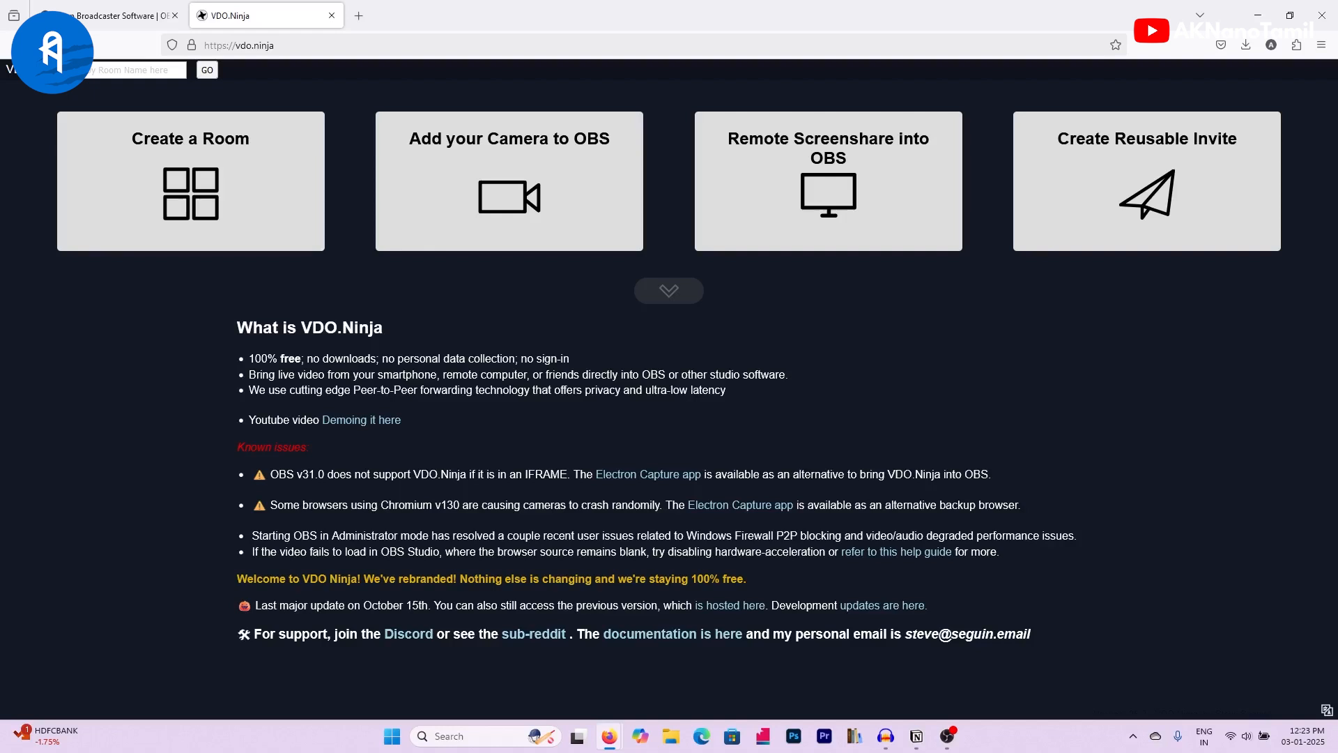
- Start creating a VDO.Ninja room with the name AK Nano, leaving the optional password empty
click(130, 152)
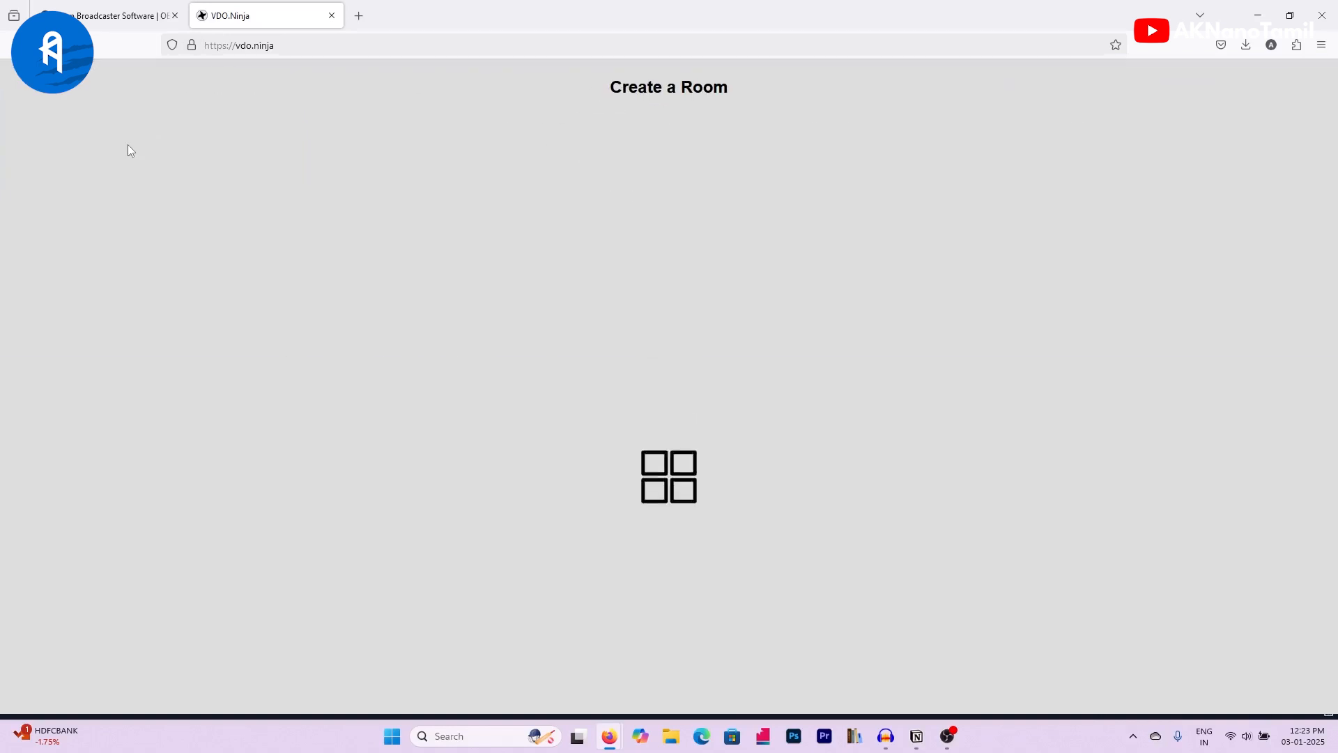
click(597, 191)
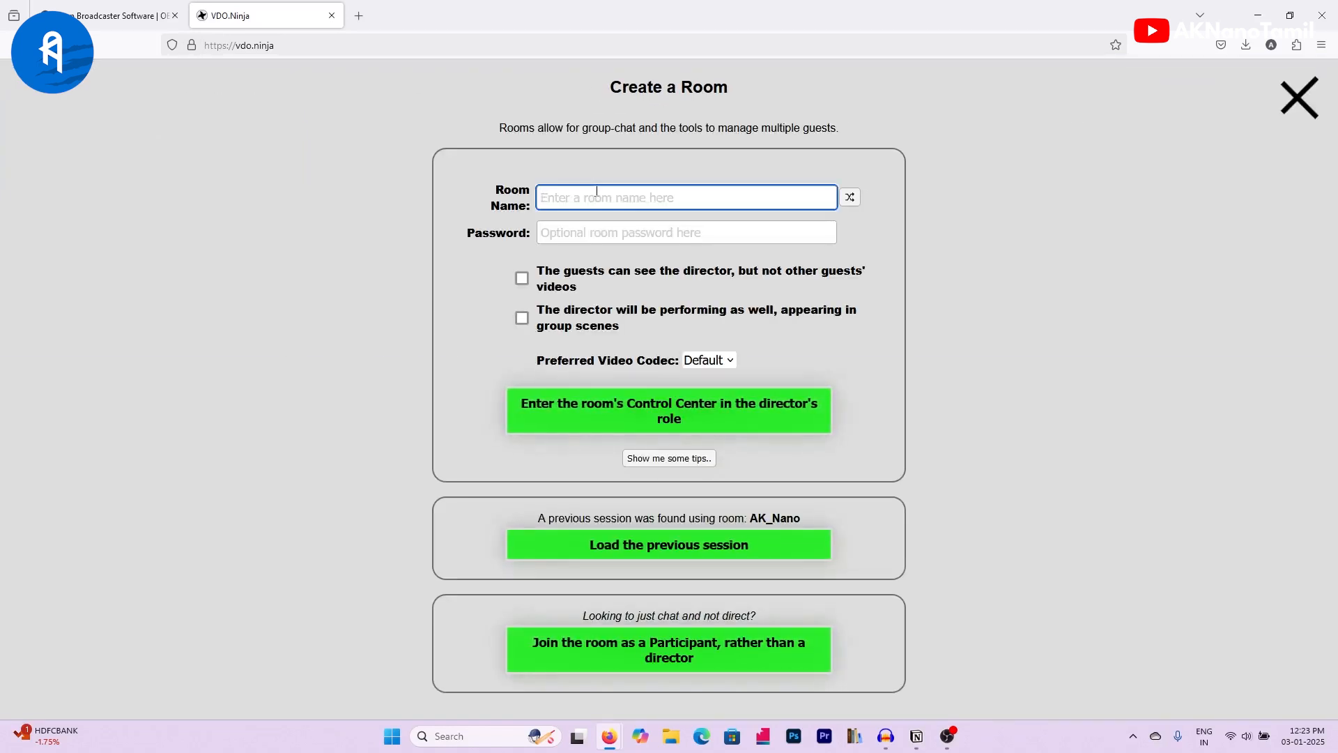
text(AK Nano)
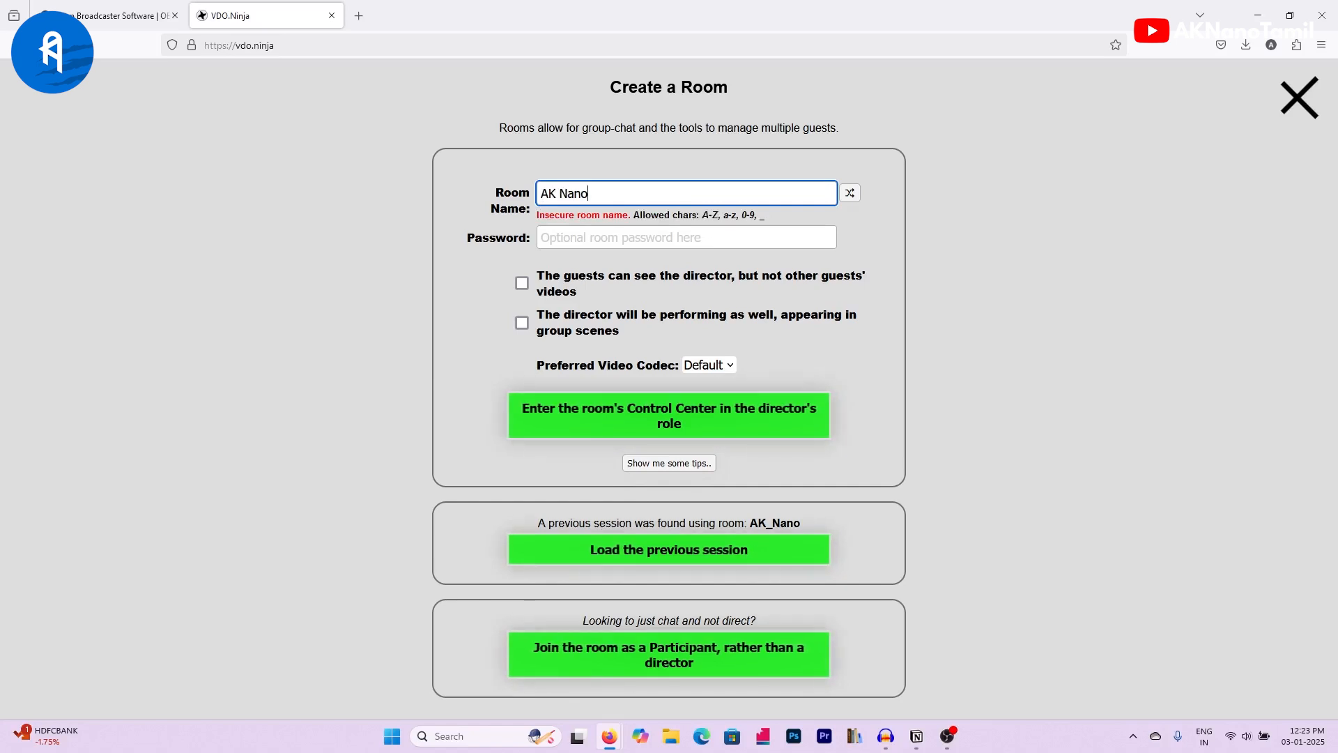
click(632, 240)
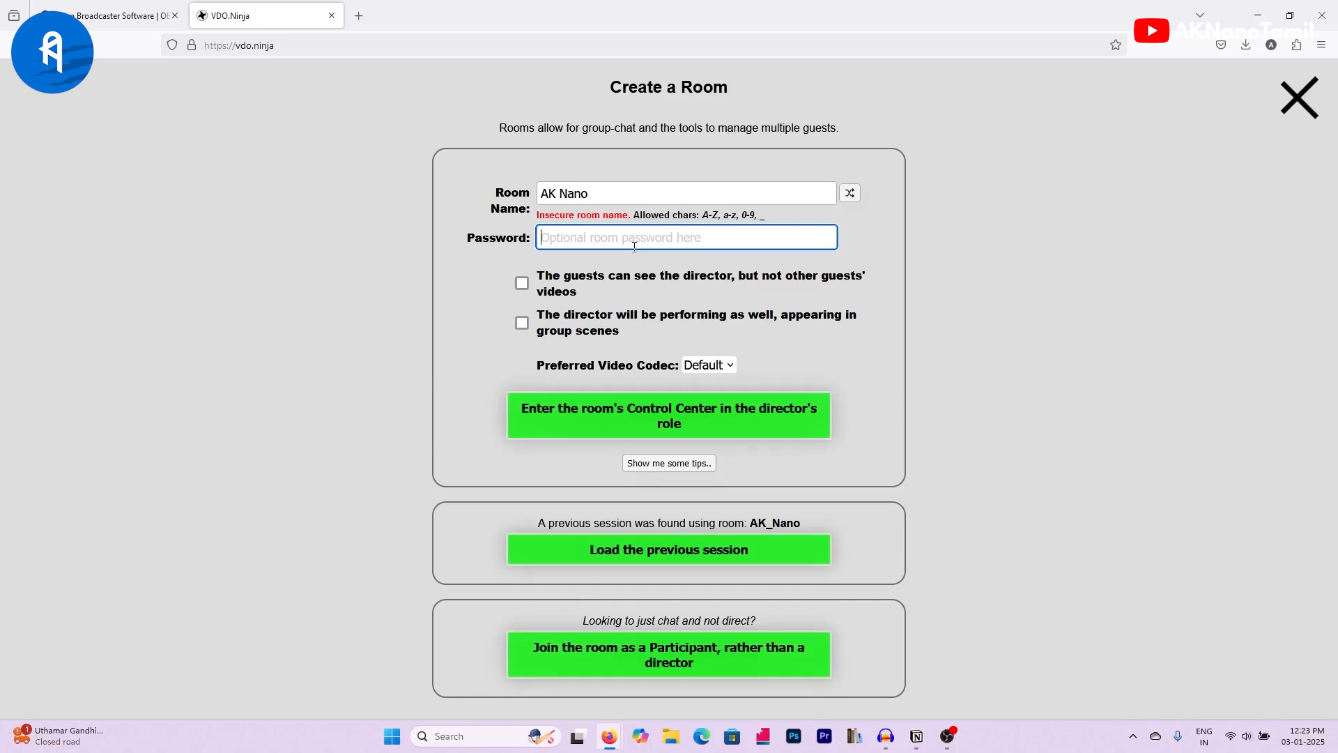
click(470, 325)
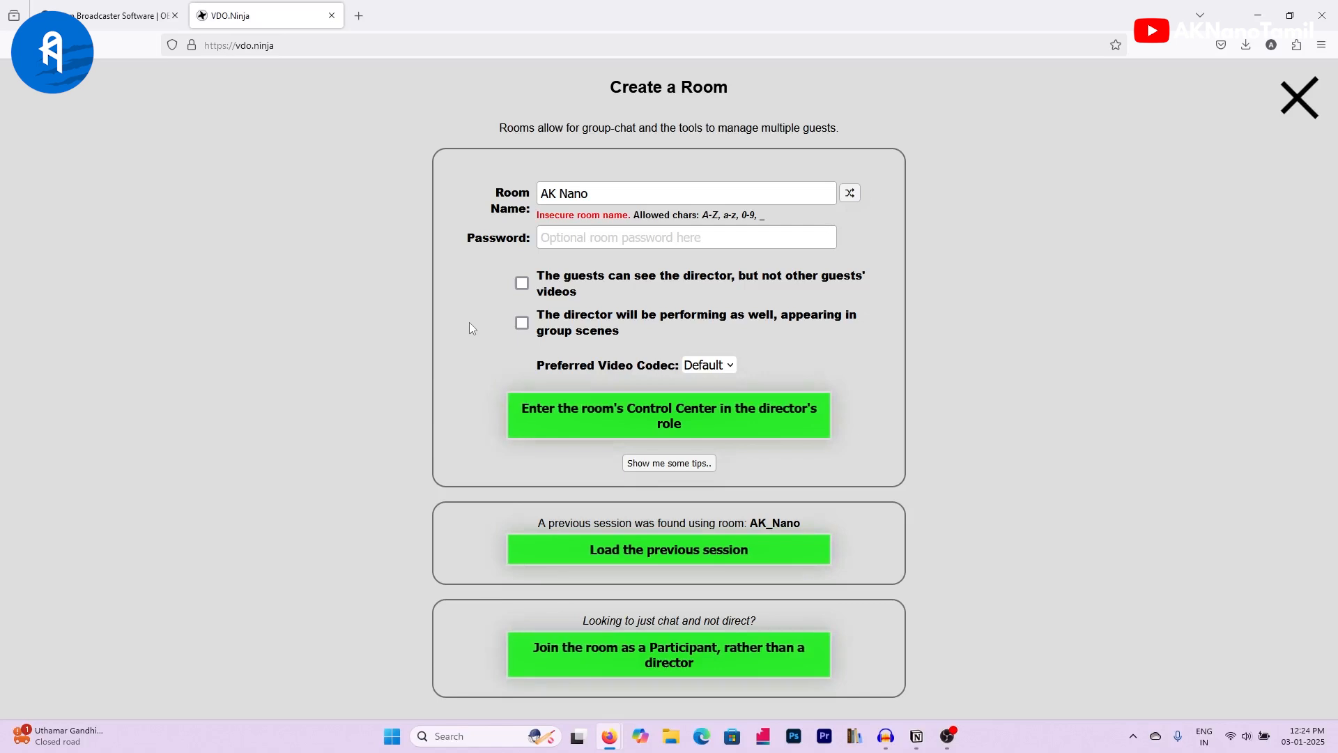
- Enter the room's Control Center as director, with the director performing in group scenes and H264 as the preferred video codec
mouse_move(655, 320)
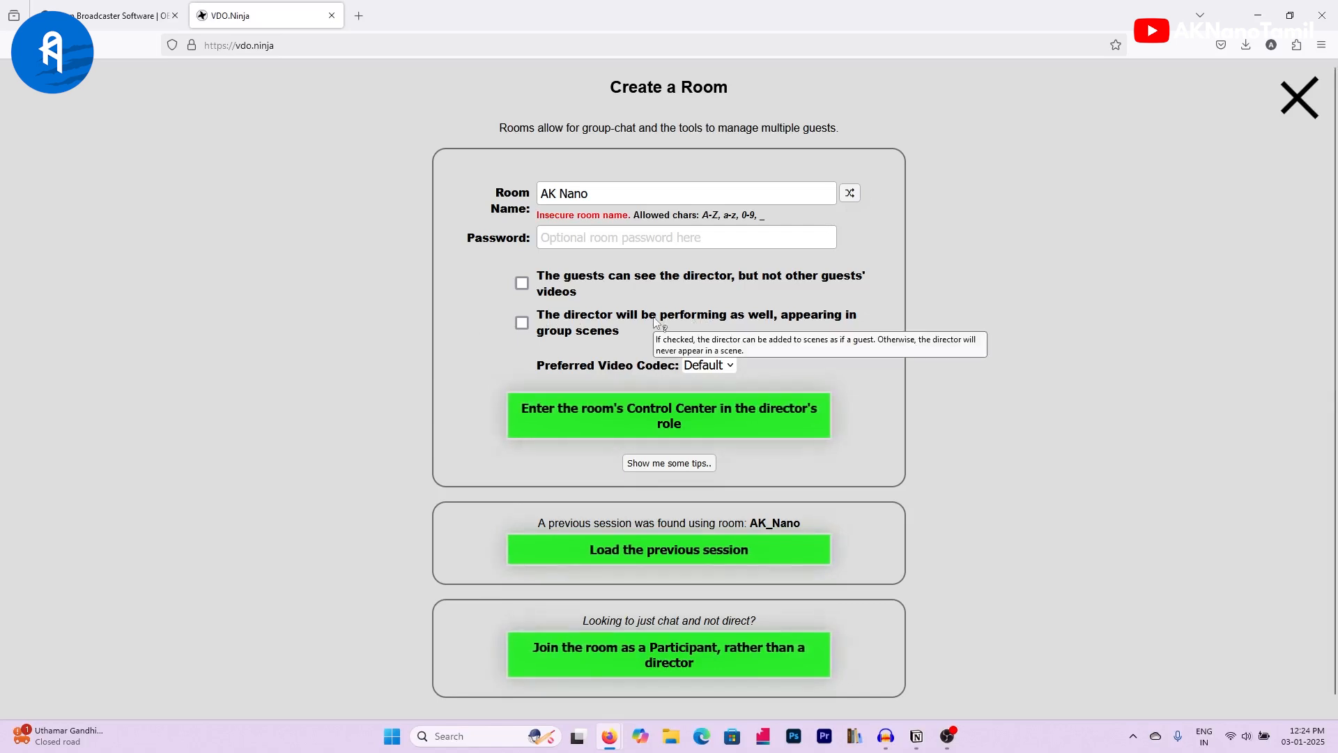
click(521, 323)
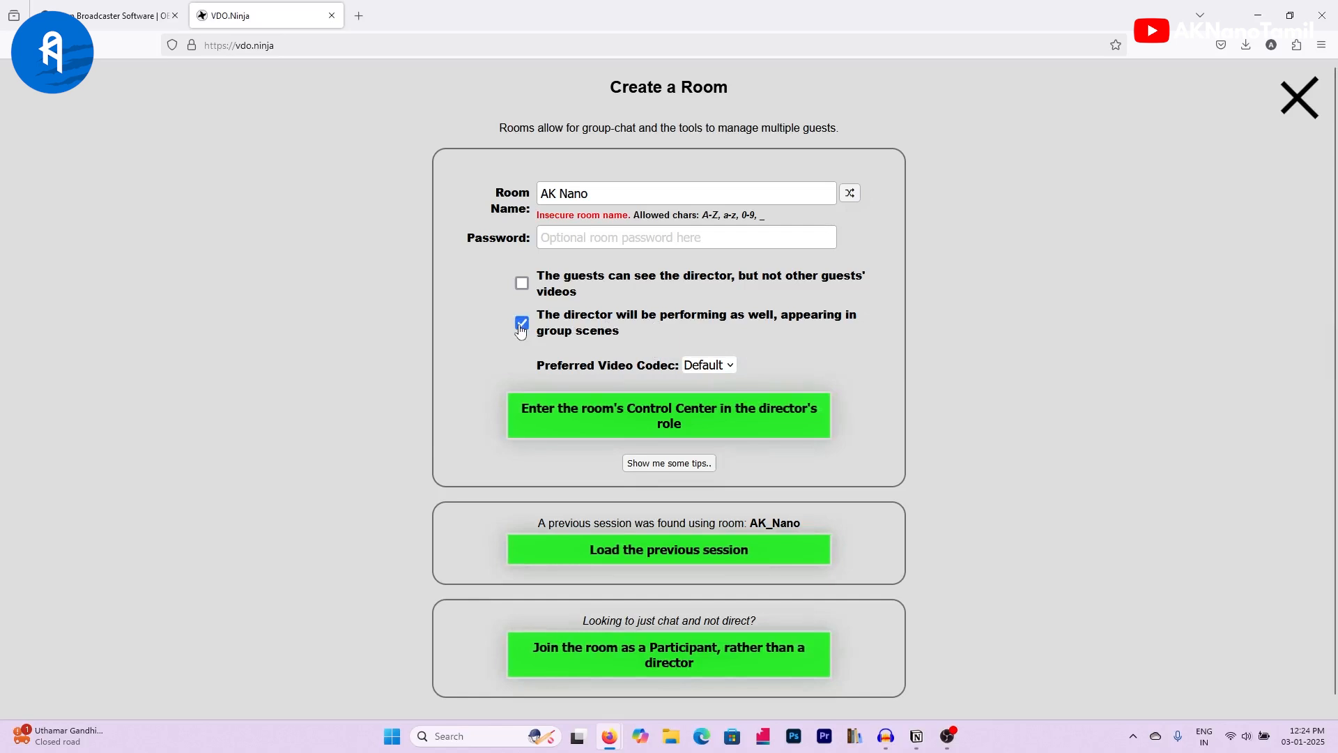
click(705, 370)
click(705, 436)
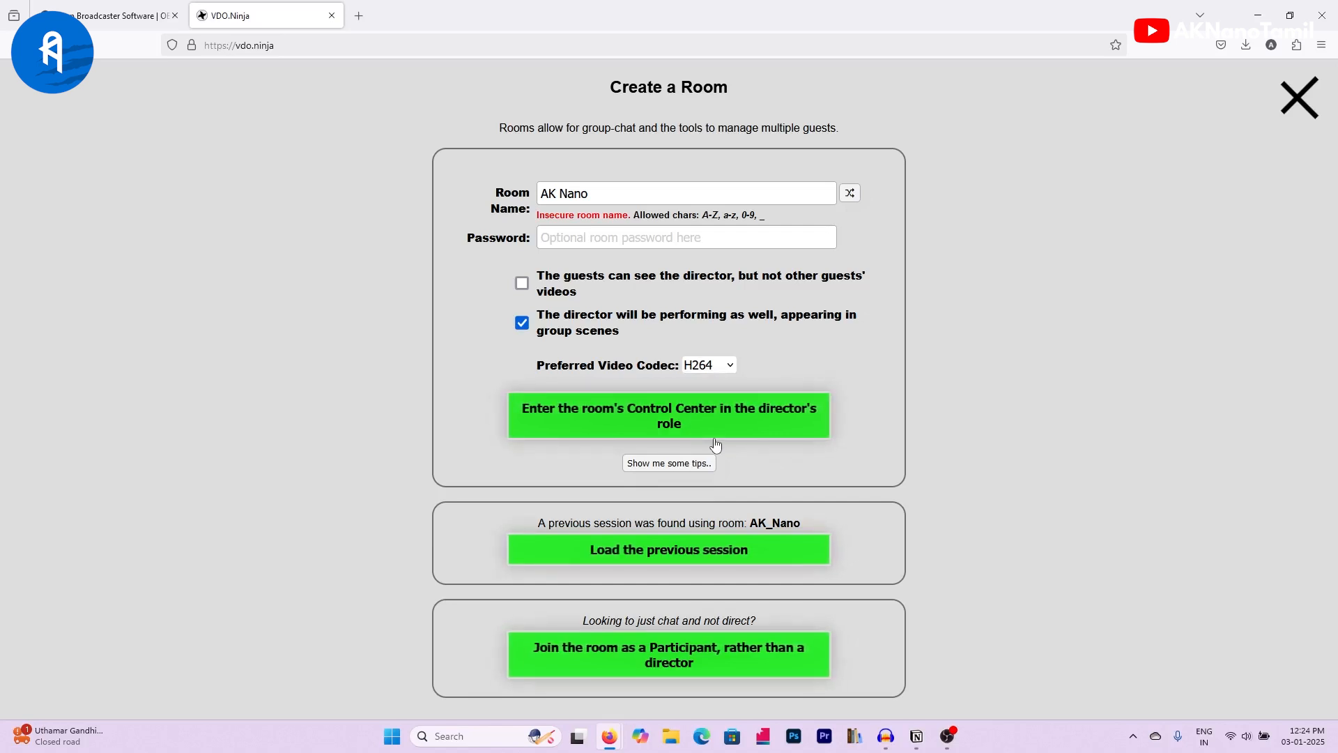
click(706, 465)
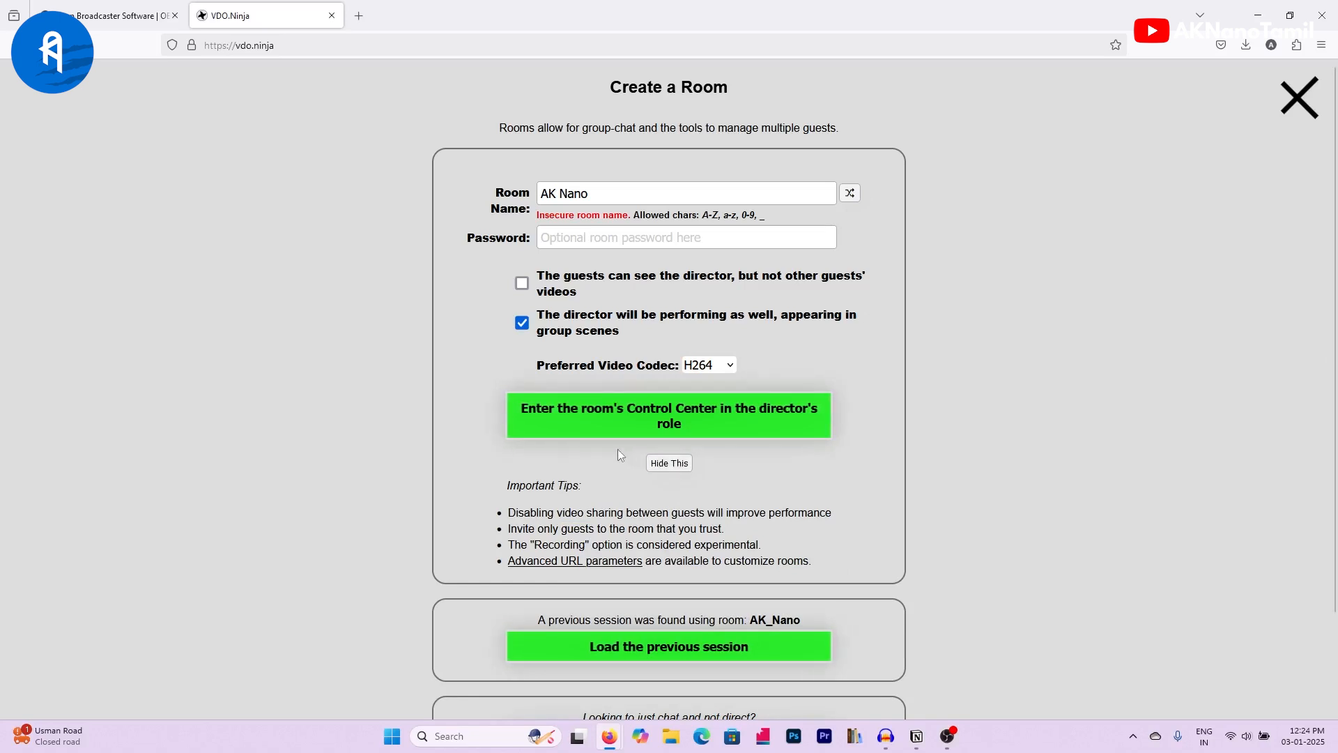
click(729, 418)
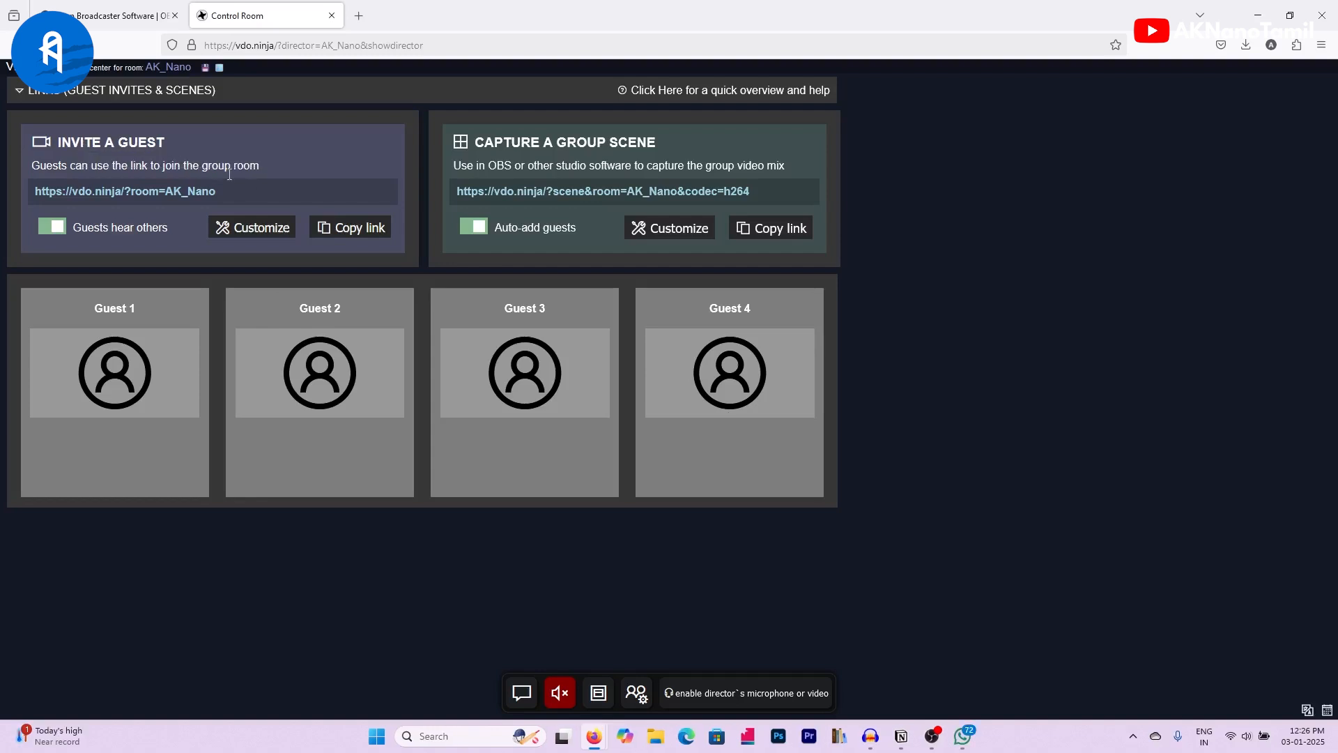
- Copy the guest invite link and open it in a new private browser window
click(370, 236)
click(1321, 45)
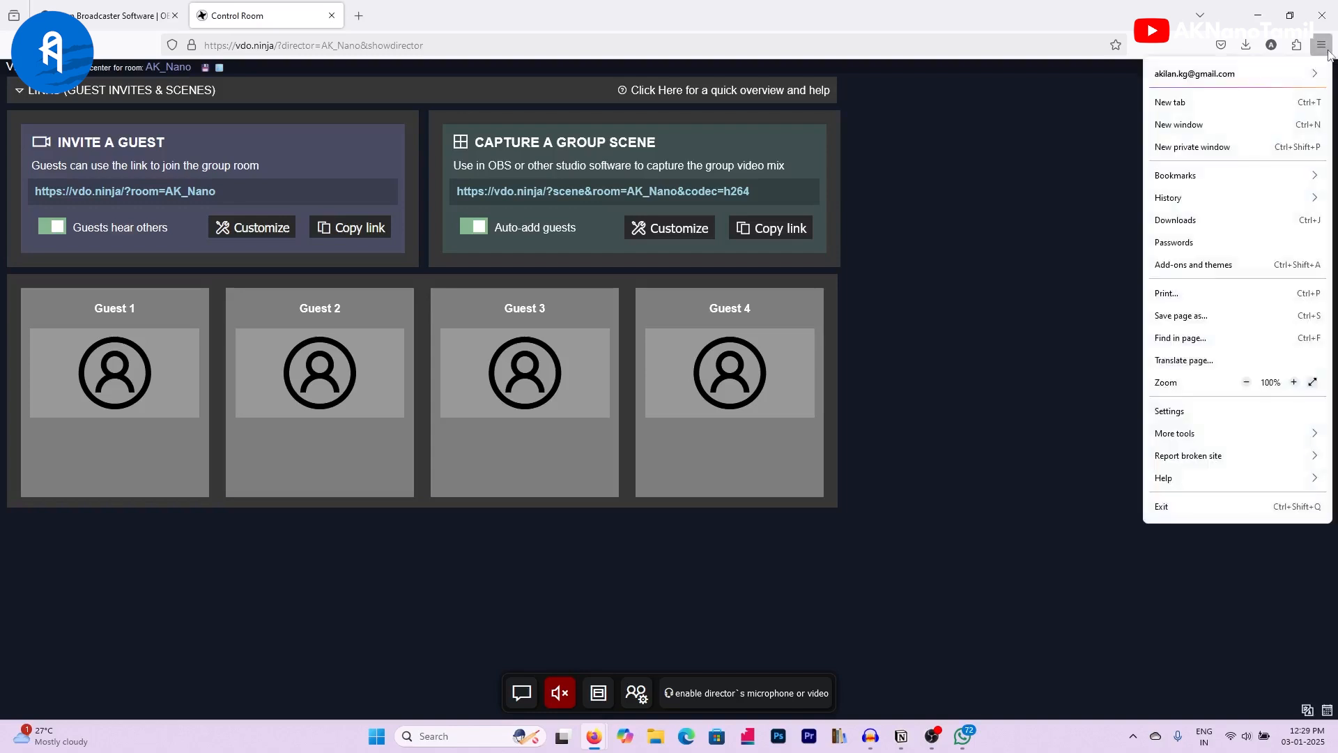
click(1204, 146)
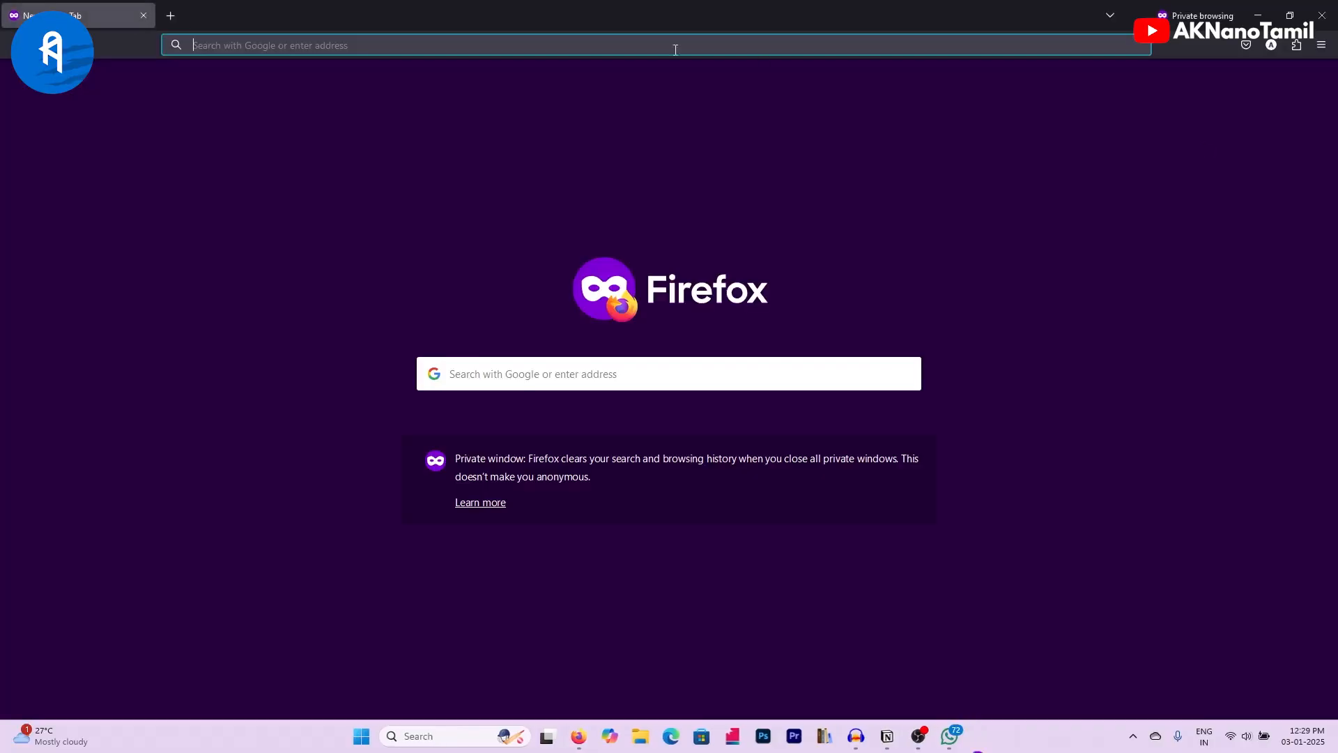
click(630, 43)
right_click(630, 43)
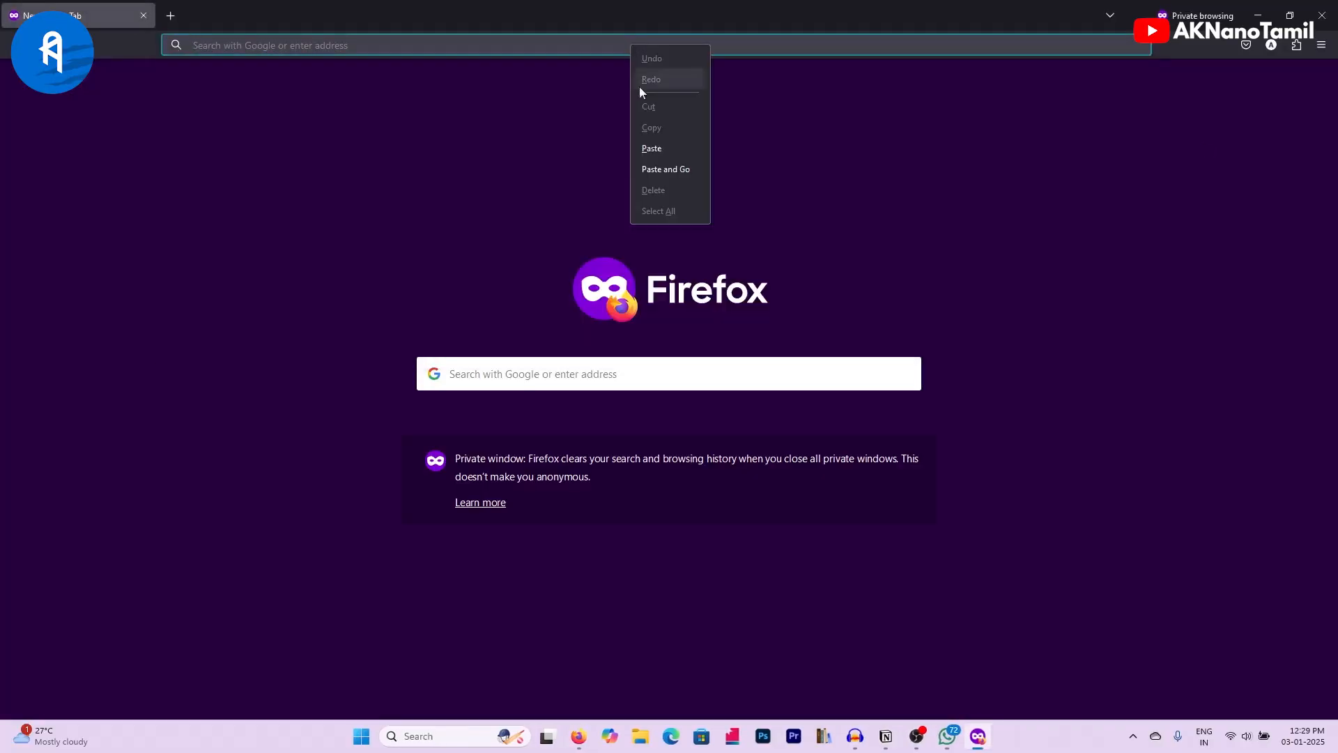
click(669, 170)
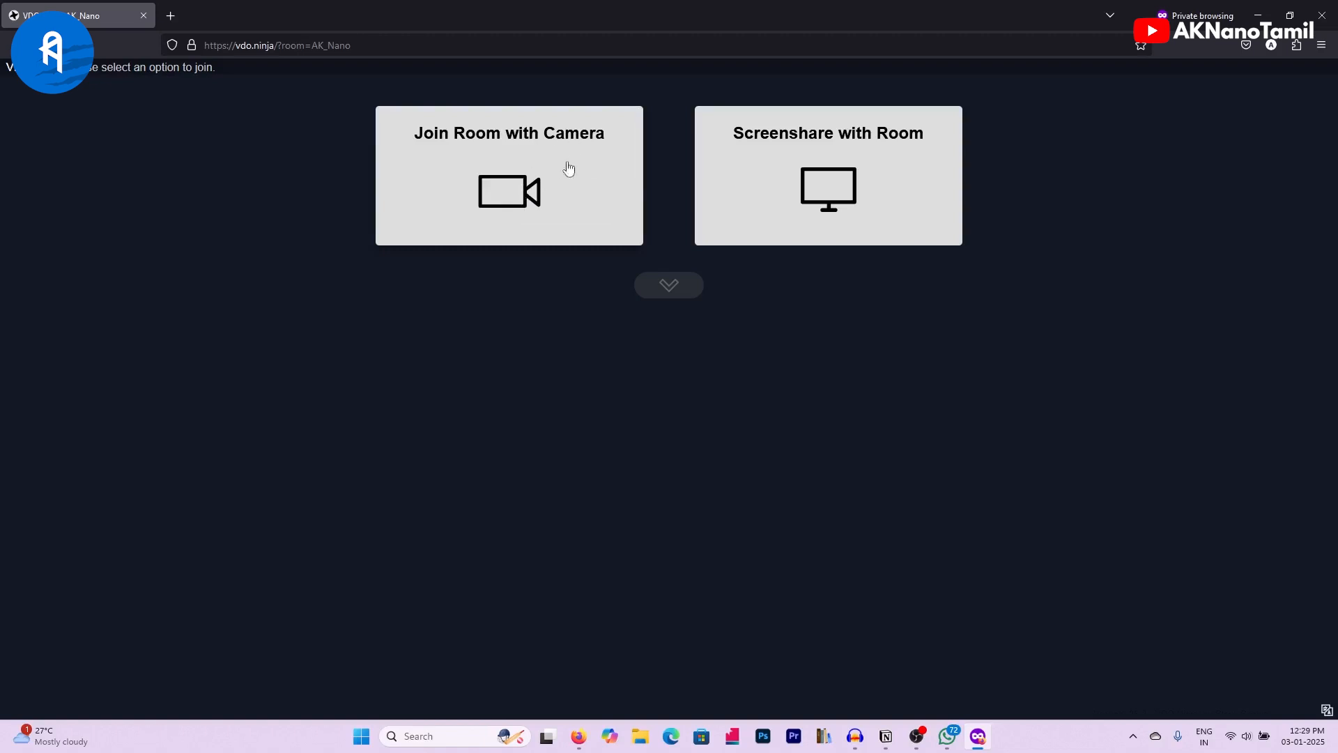
- Join the room as a guest with camera, allowing access to the Integrated Webcam and microphone
click(532, 162)
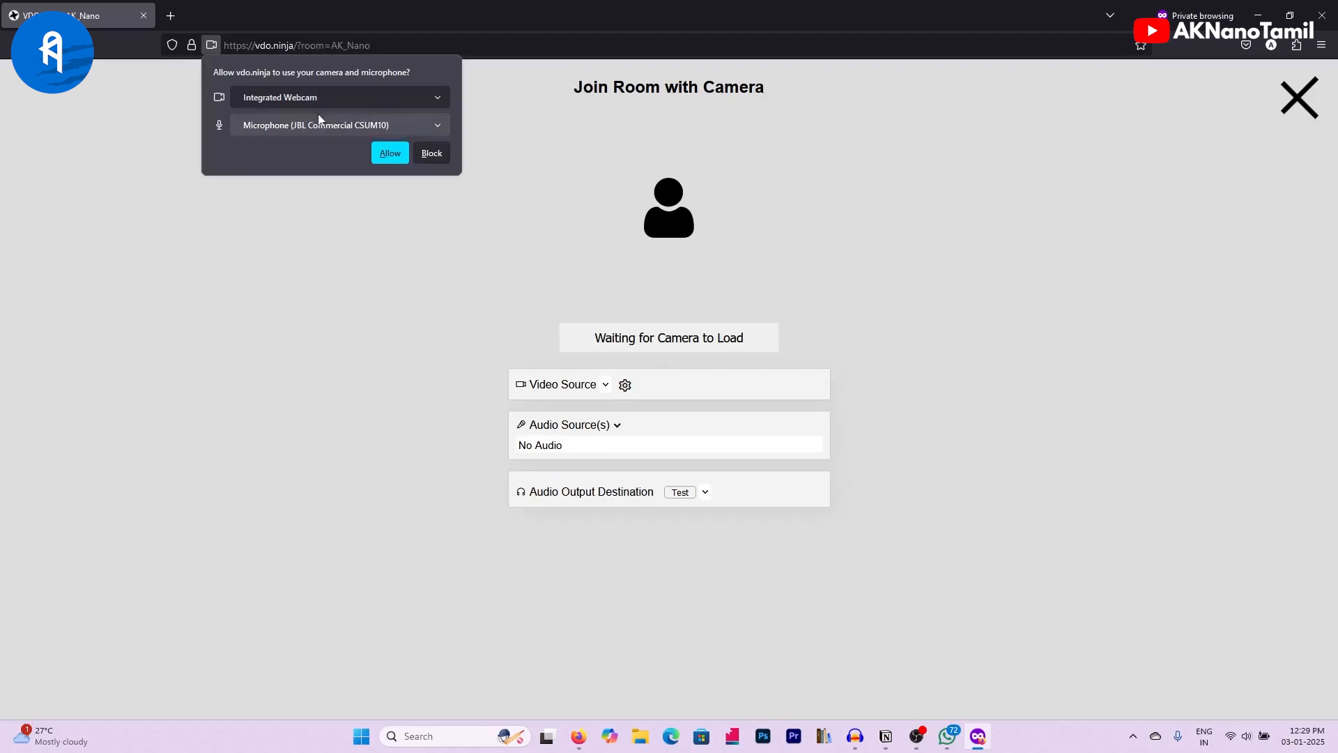
click(389, 156)
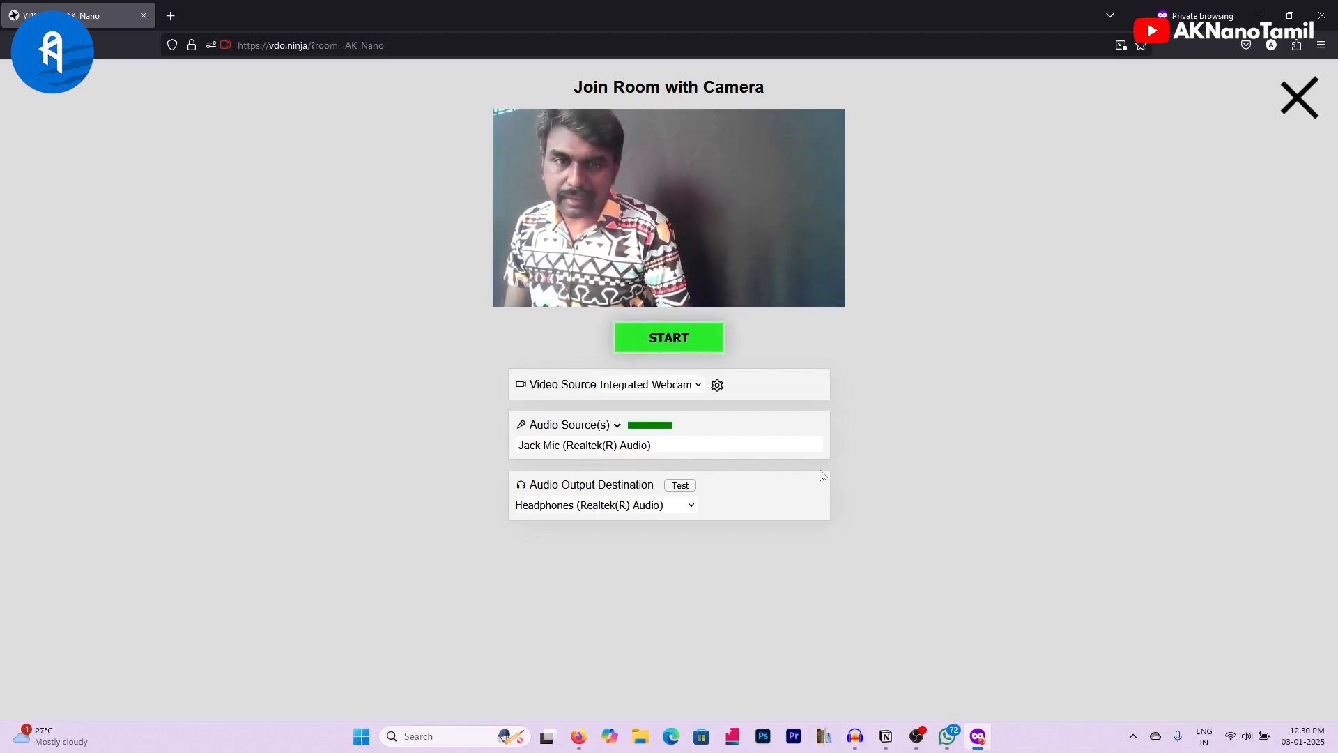
click(694, 347)
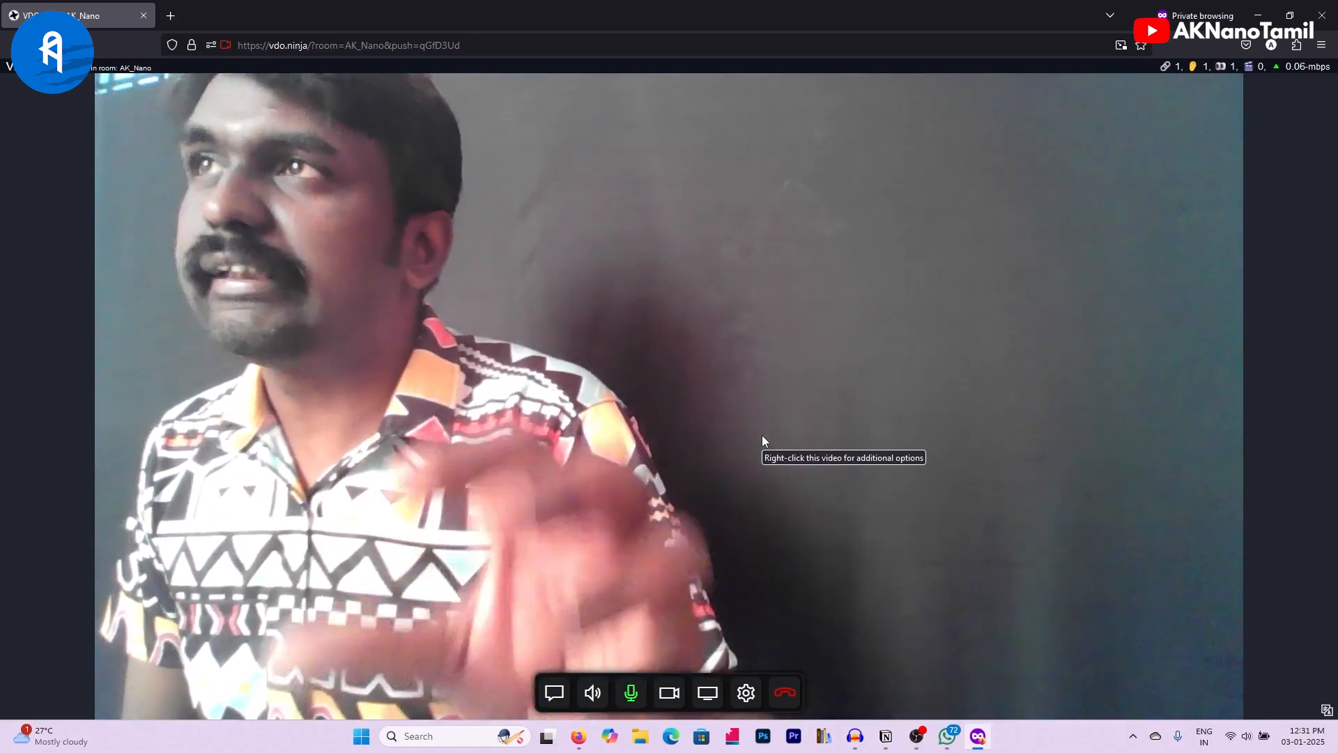
- Return to the Control Room, enable the director's microphone or video, and set the director's video source to Integrated Webcam
mouse_move(578, 736)
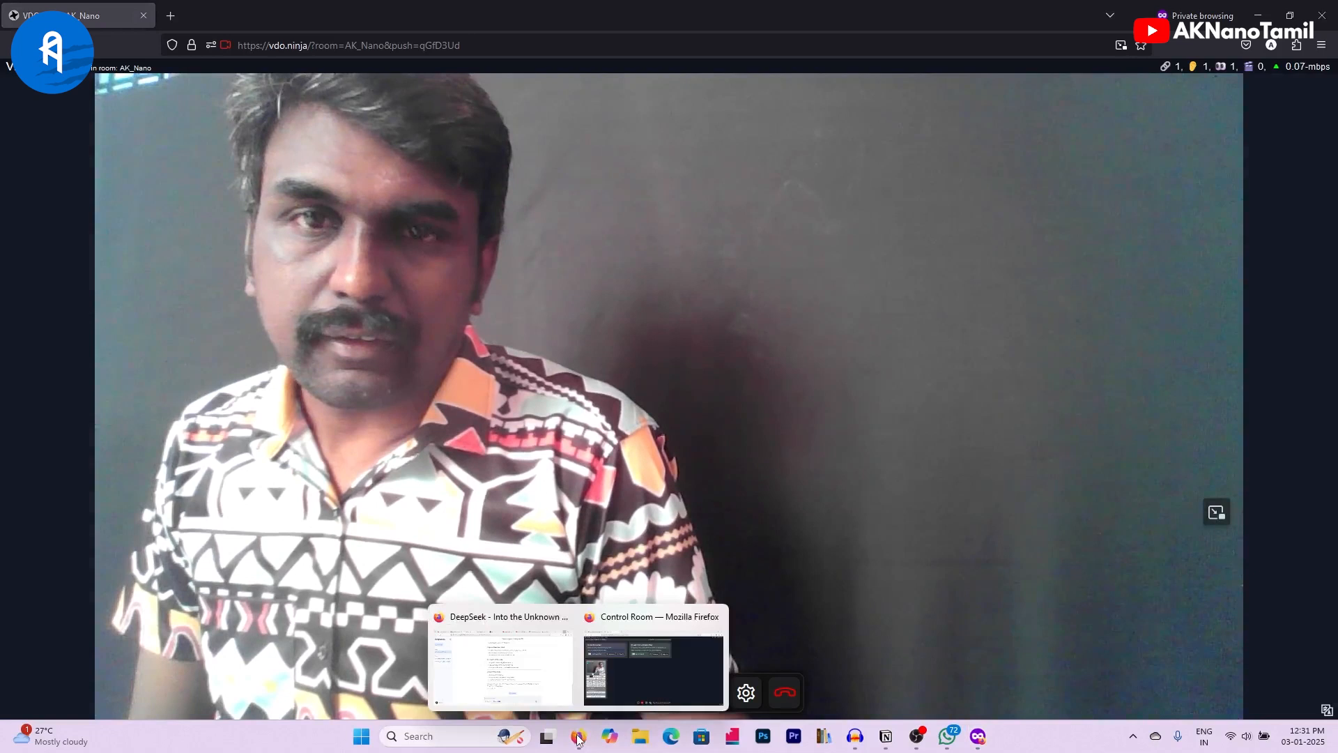
click(626, 687)
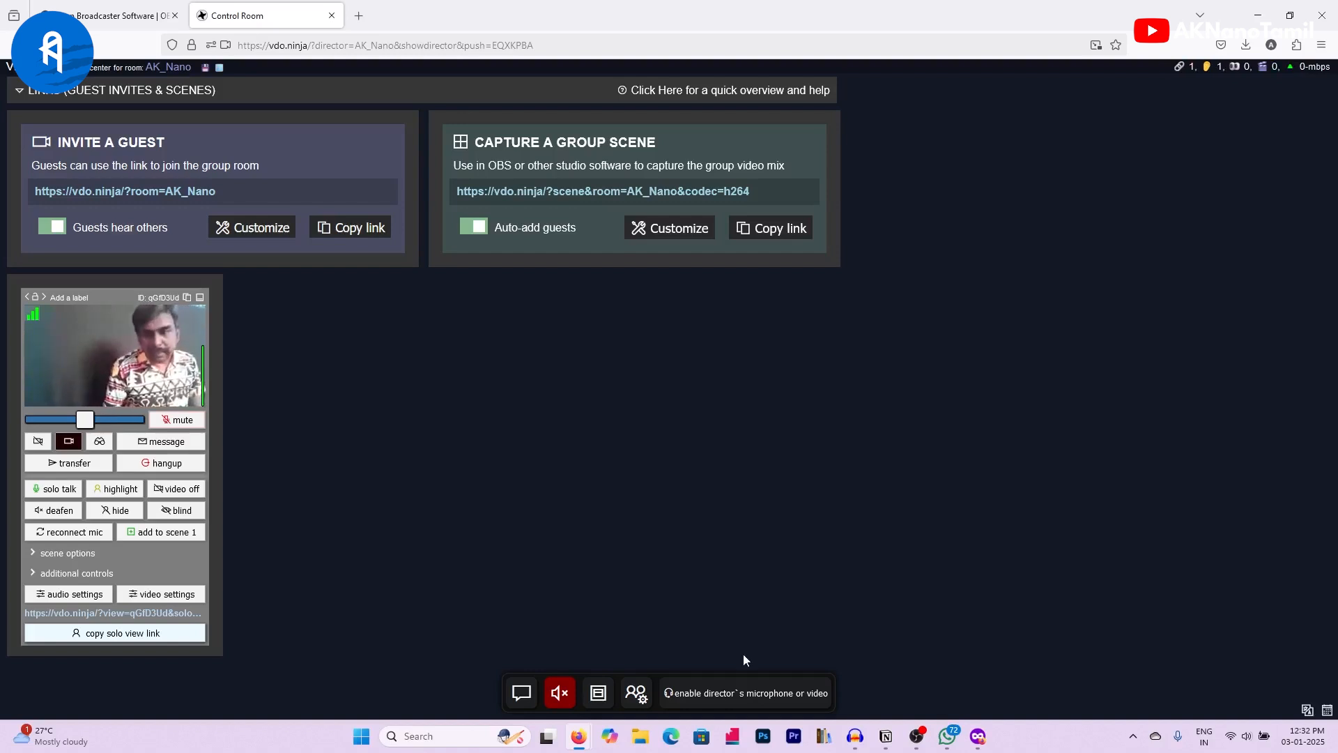
click(759, 693)
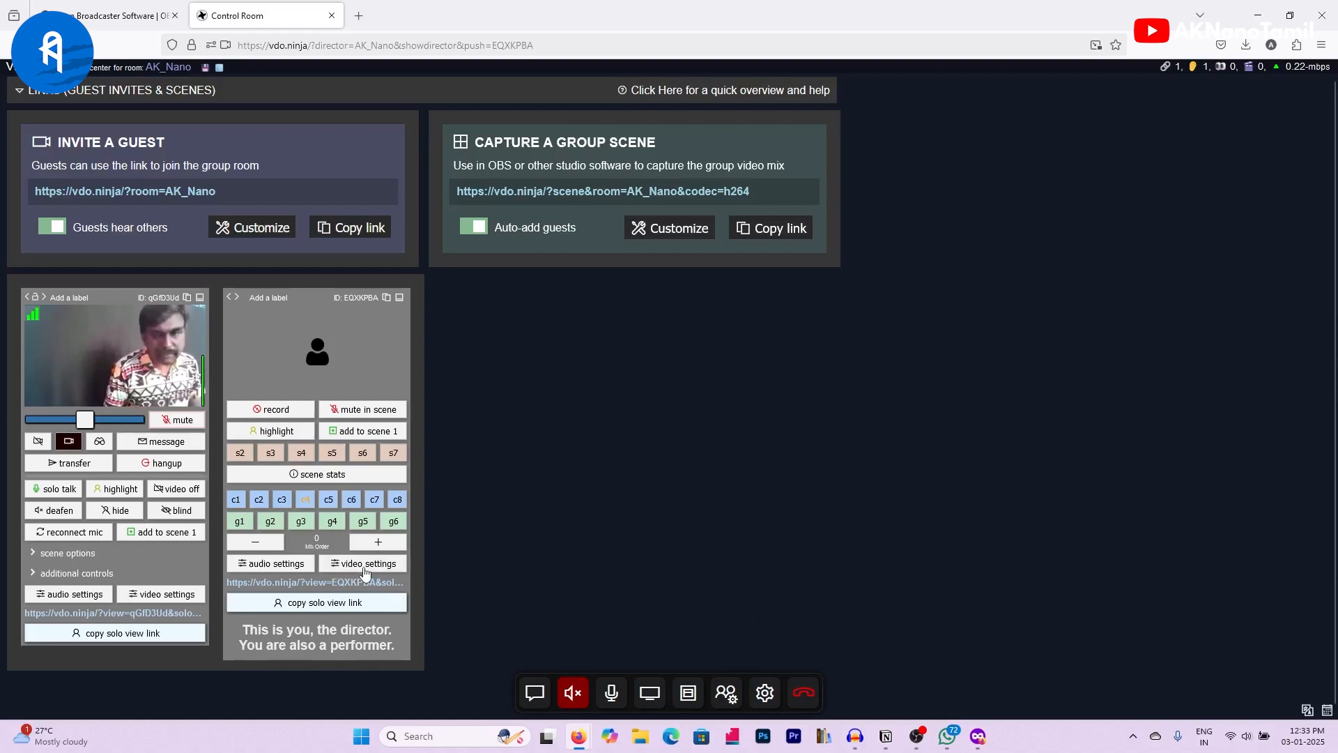
click(765, 692)
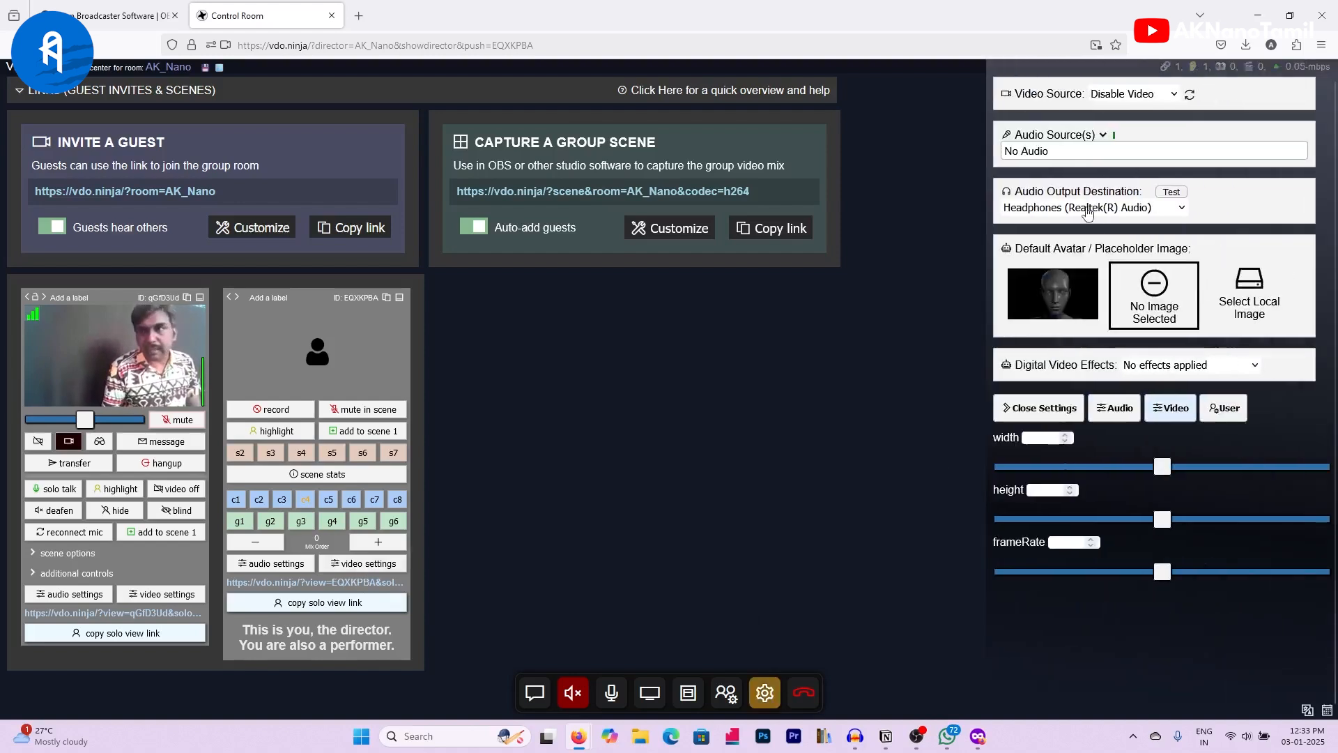
click(1127, 97)
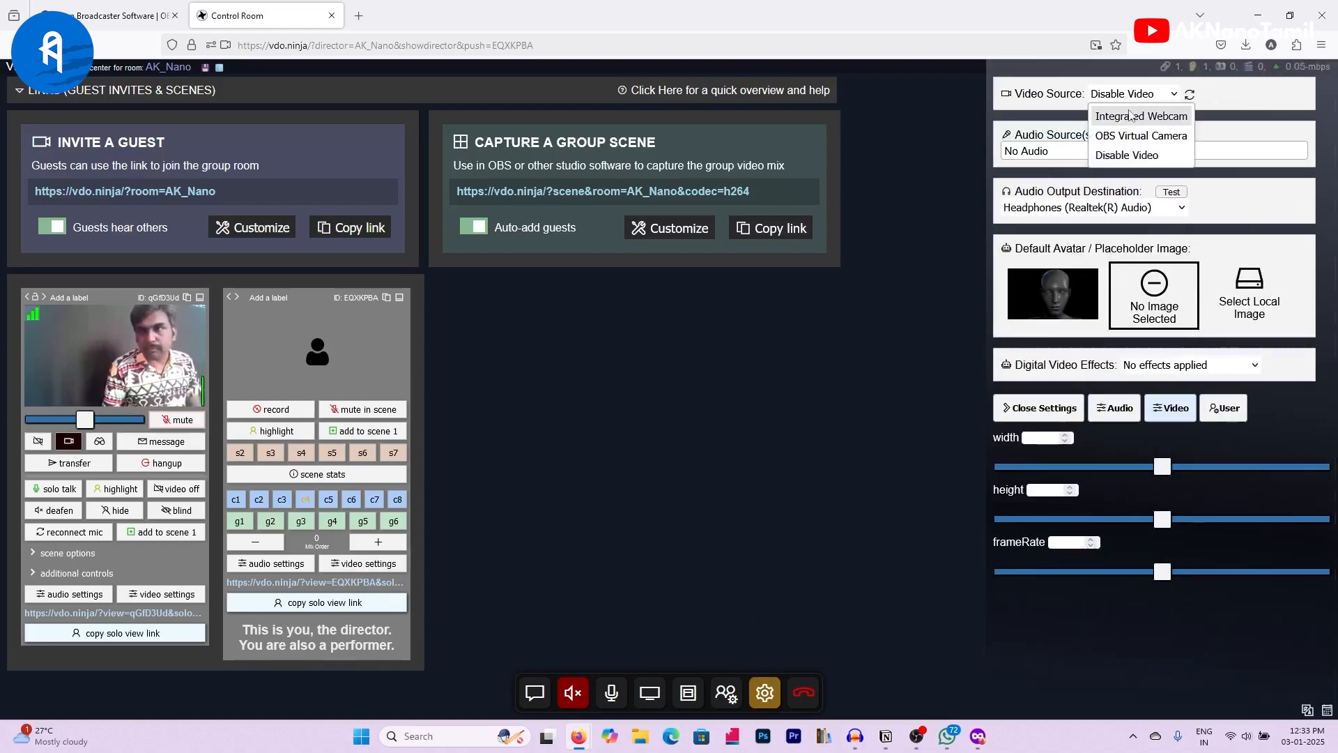
click(1144, 119)
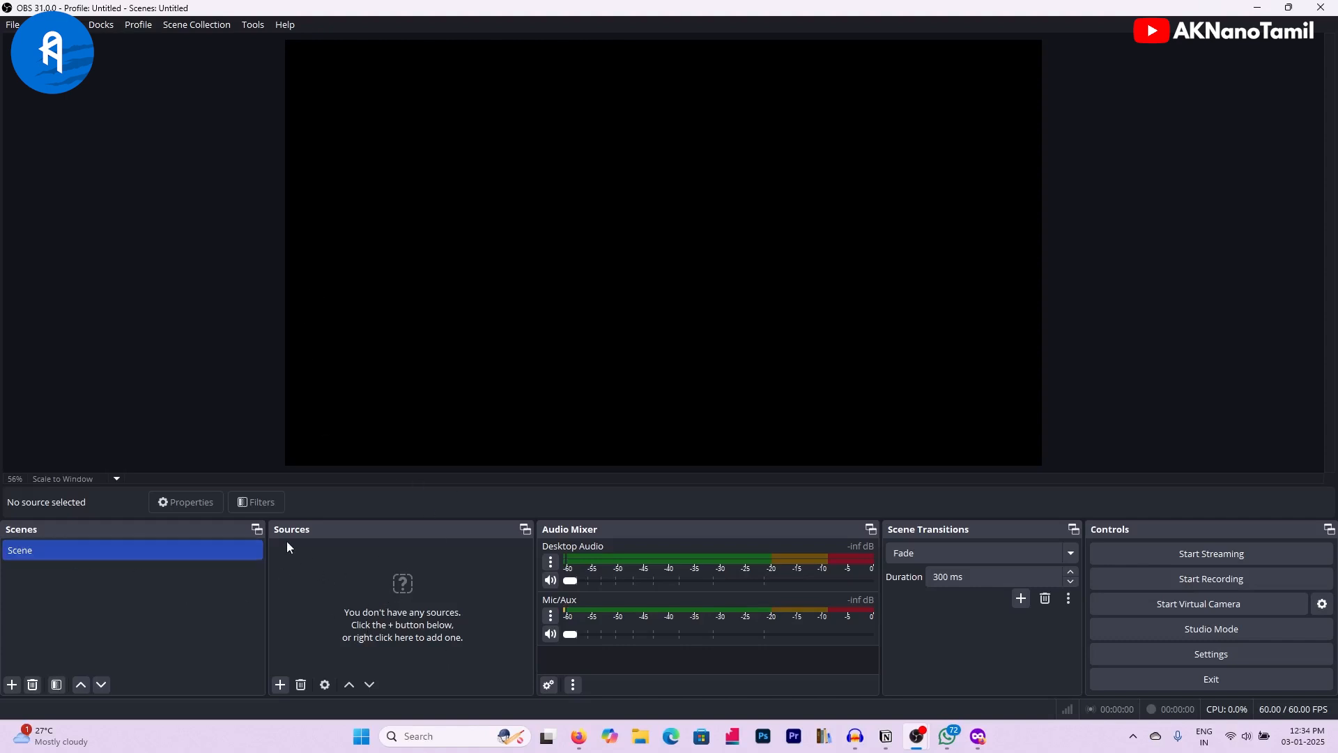
- Switch to OBS and add a new Browser source named Host to the scene
click(280, 685)
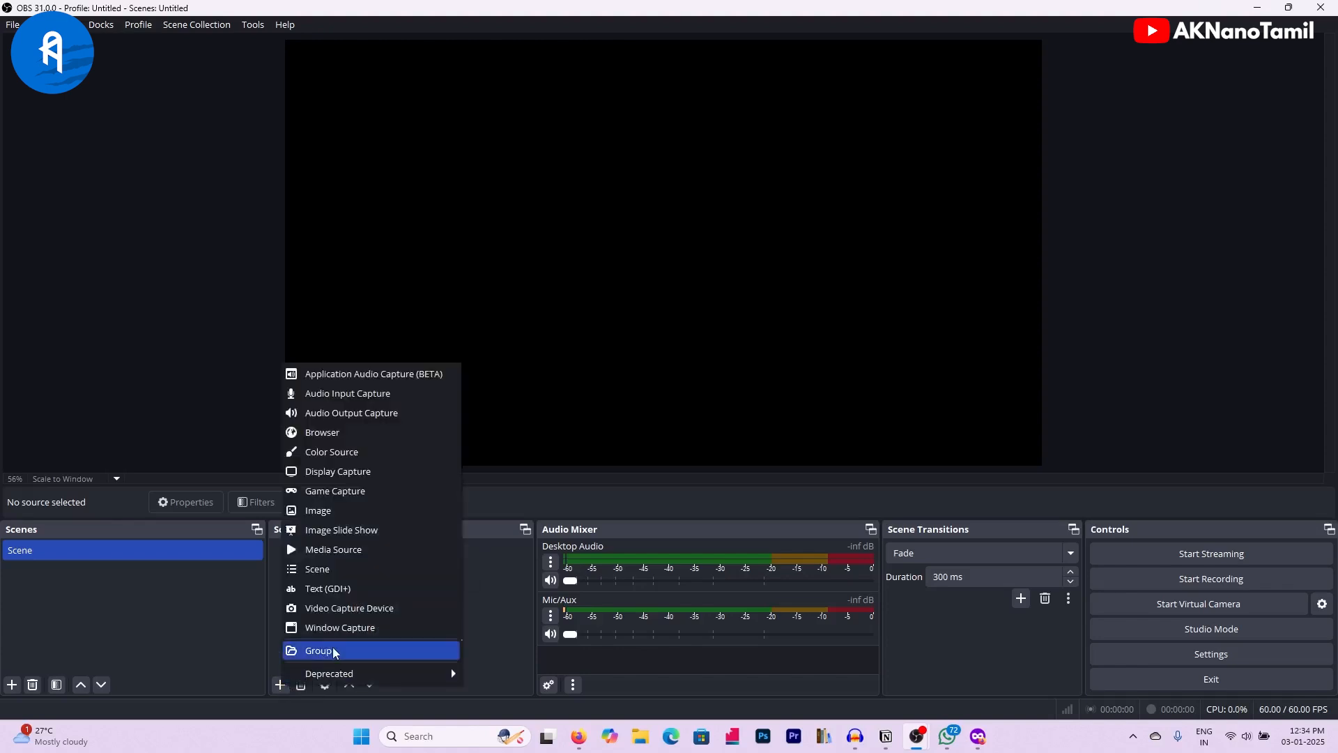
click(370, 433)
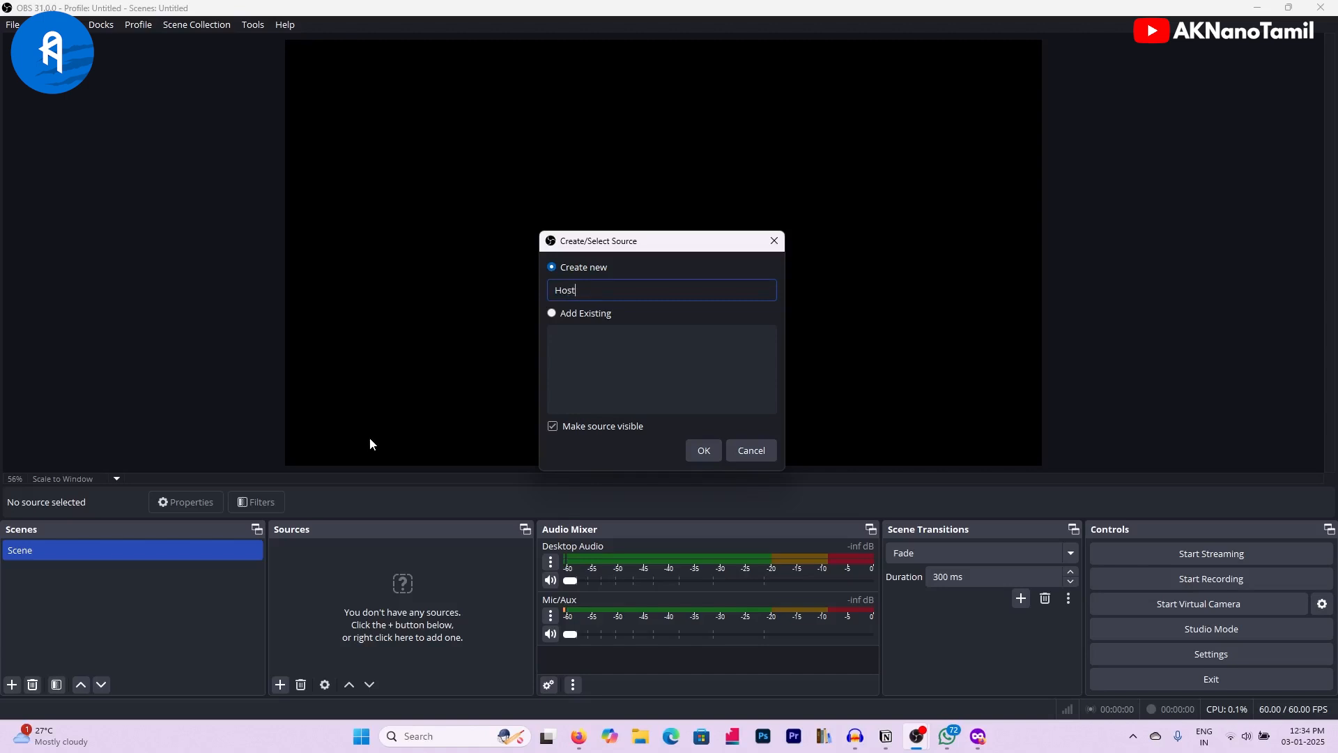
click(703, 450)
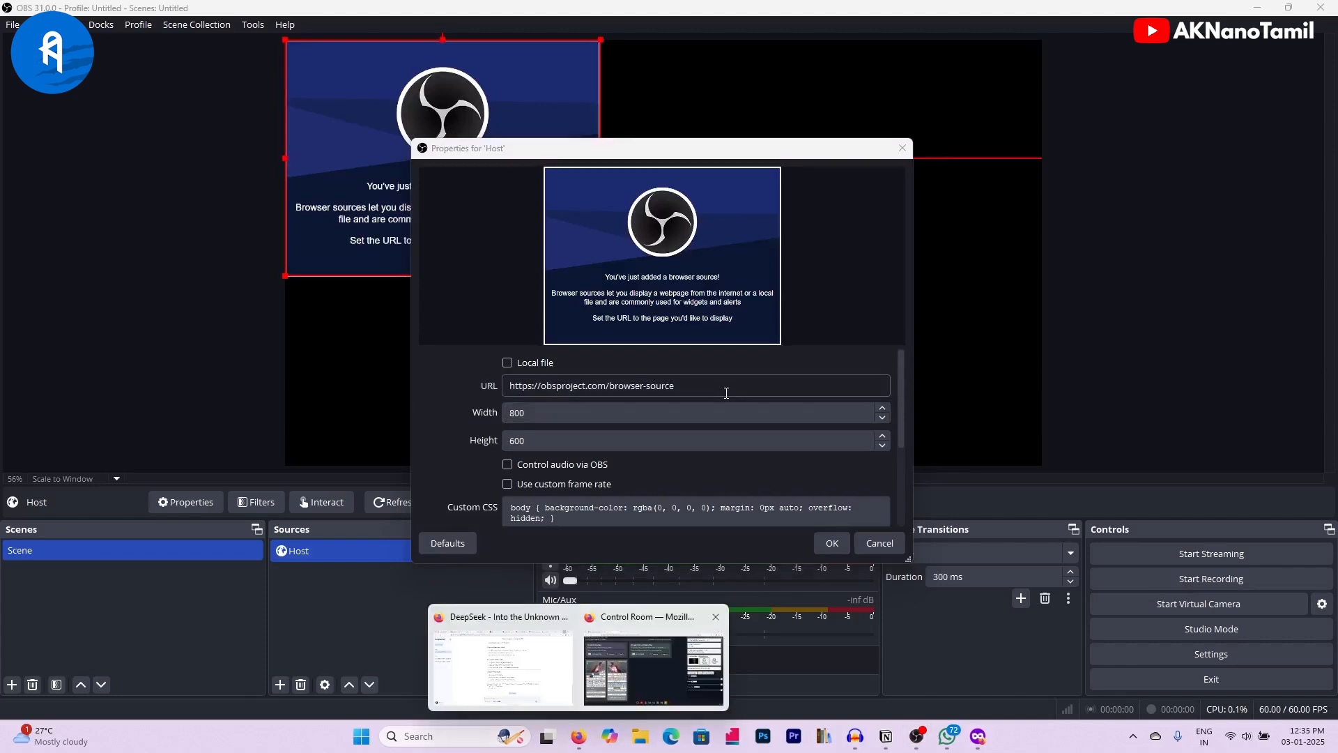
- Copy the director's solo view link from the VDO.Ninja Control Room and use it as the Host source's URL in OBS
click(665, 668)
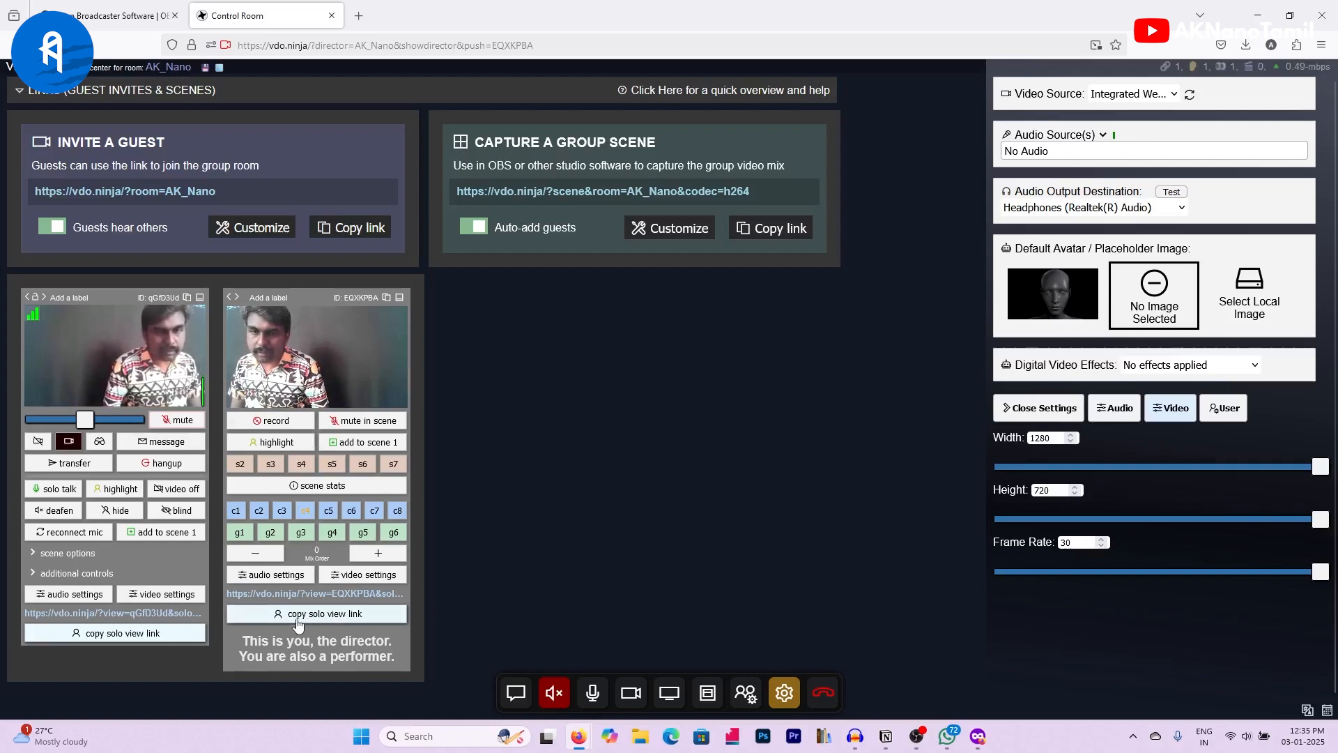
click(356, 615)
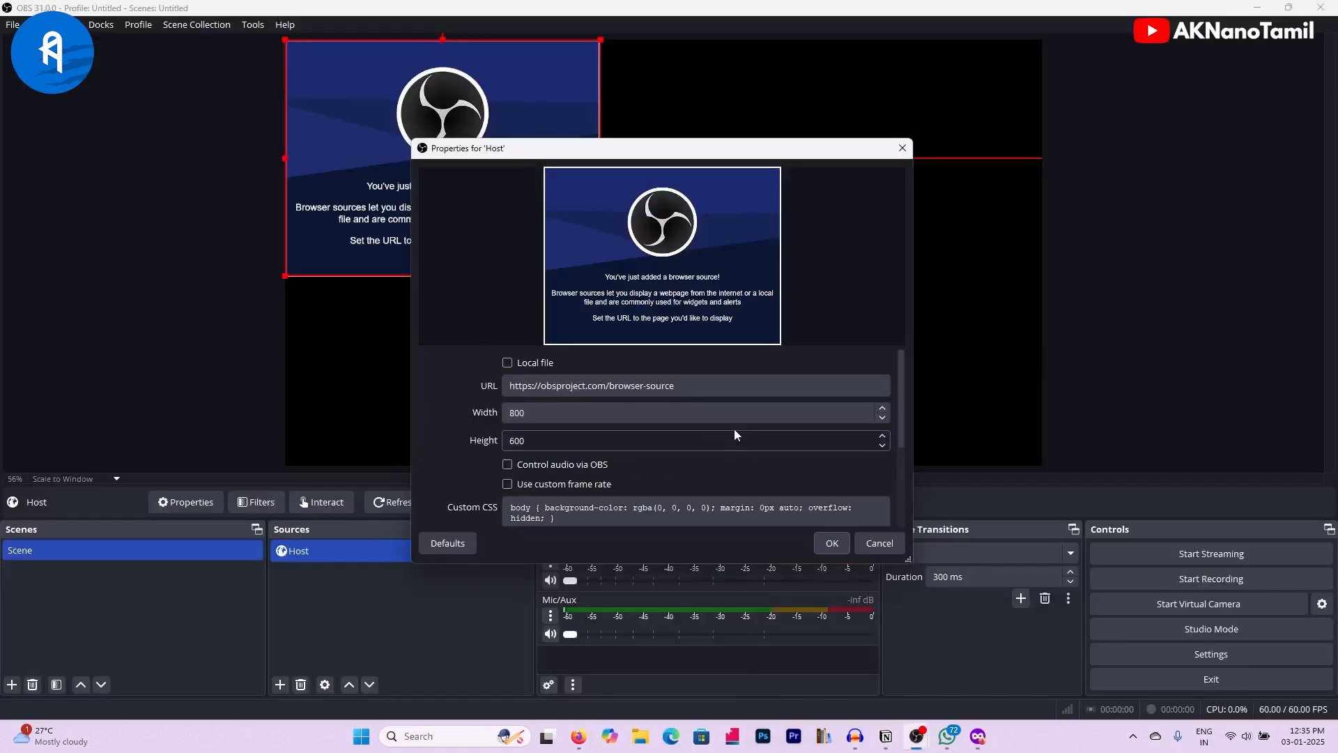
click(696, 390)
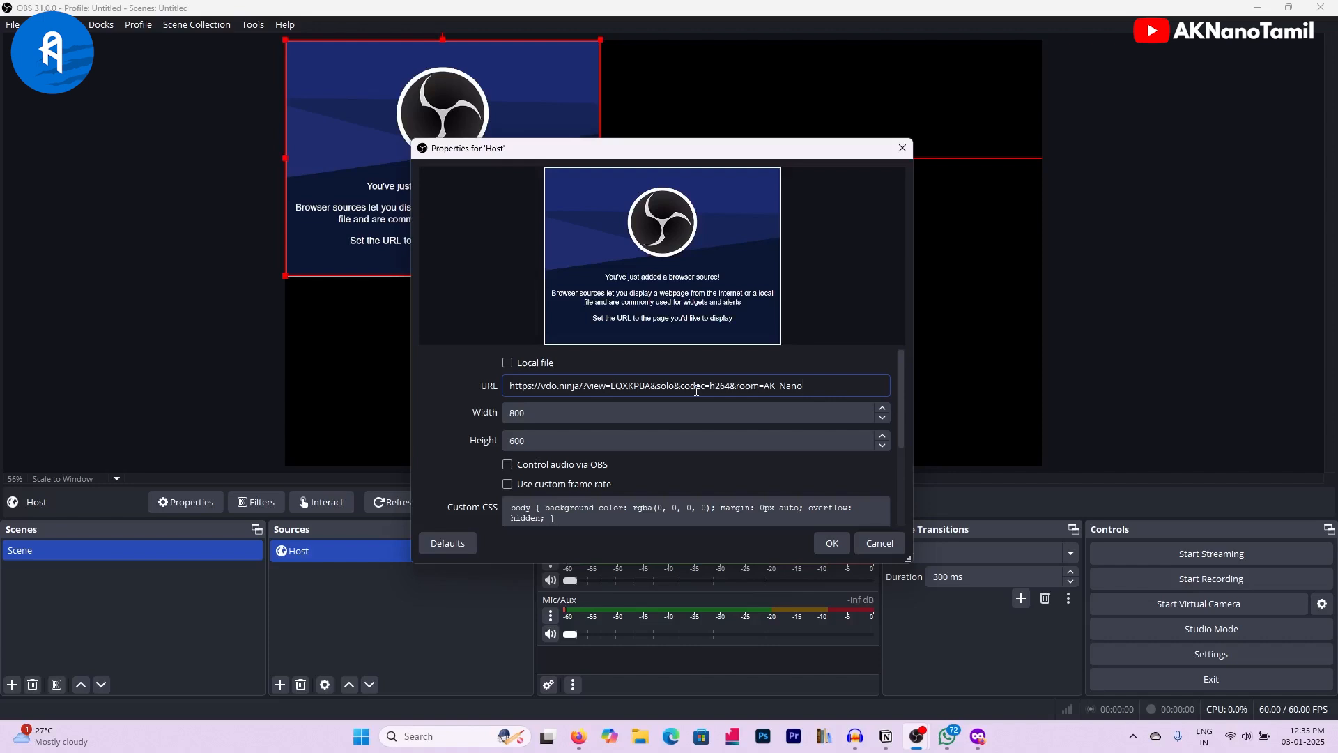
- Enable Control audio via OBS for the Host source, apply its properties and deselect the source
click(516, 467)
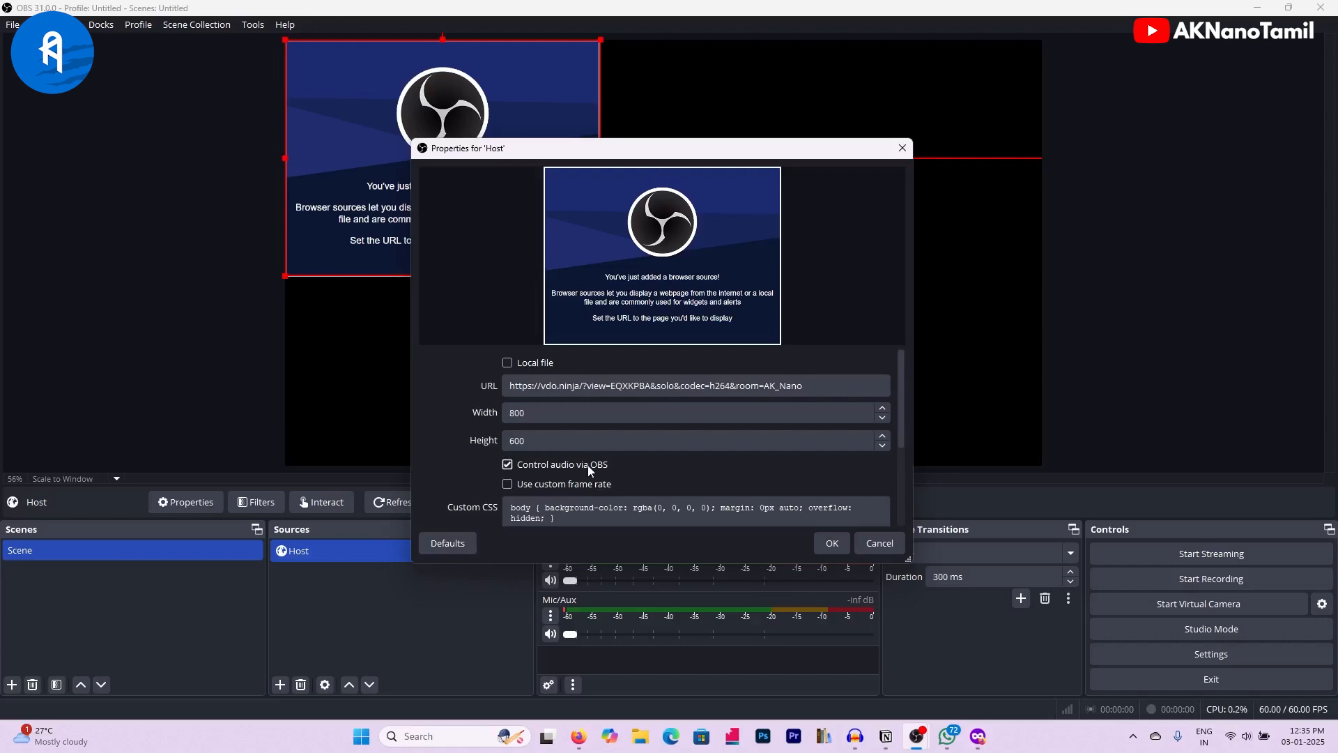
drag(901, 413, 917, 512)
click(840, 543)
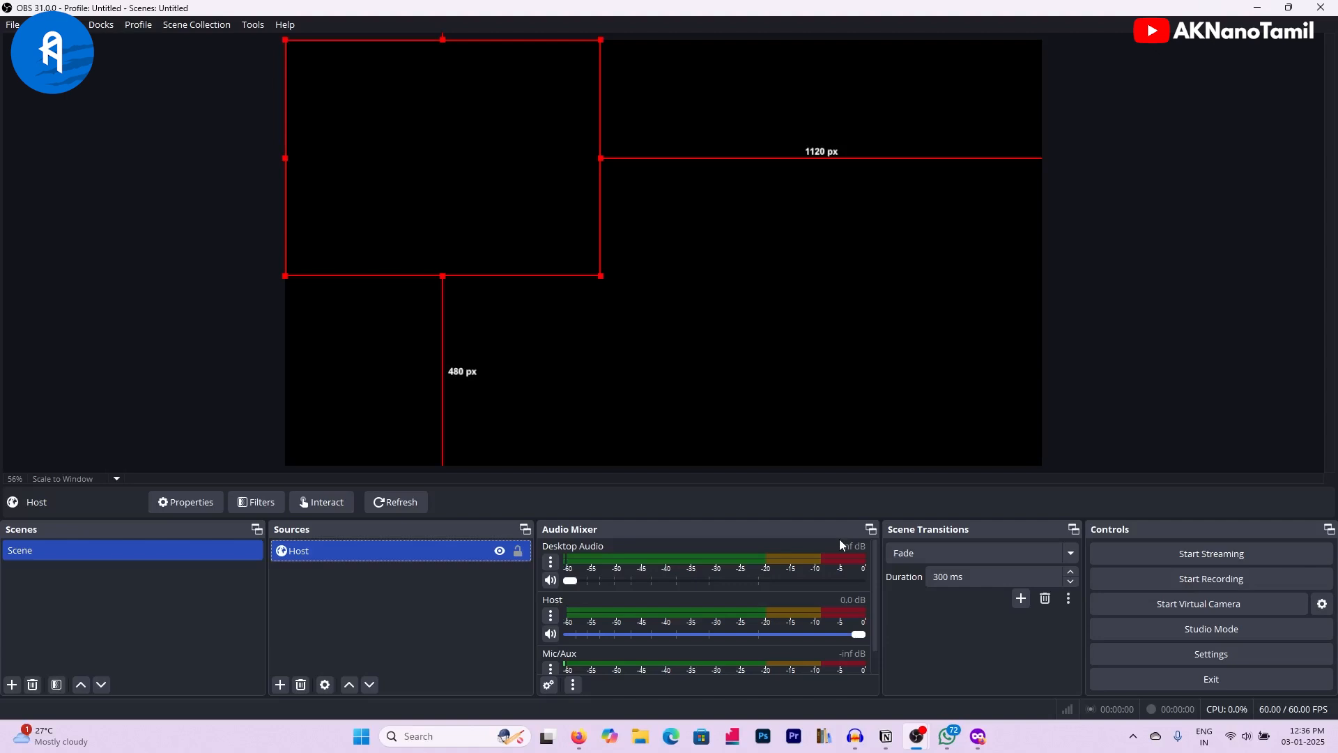
click(495, 601)
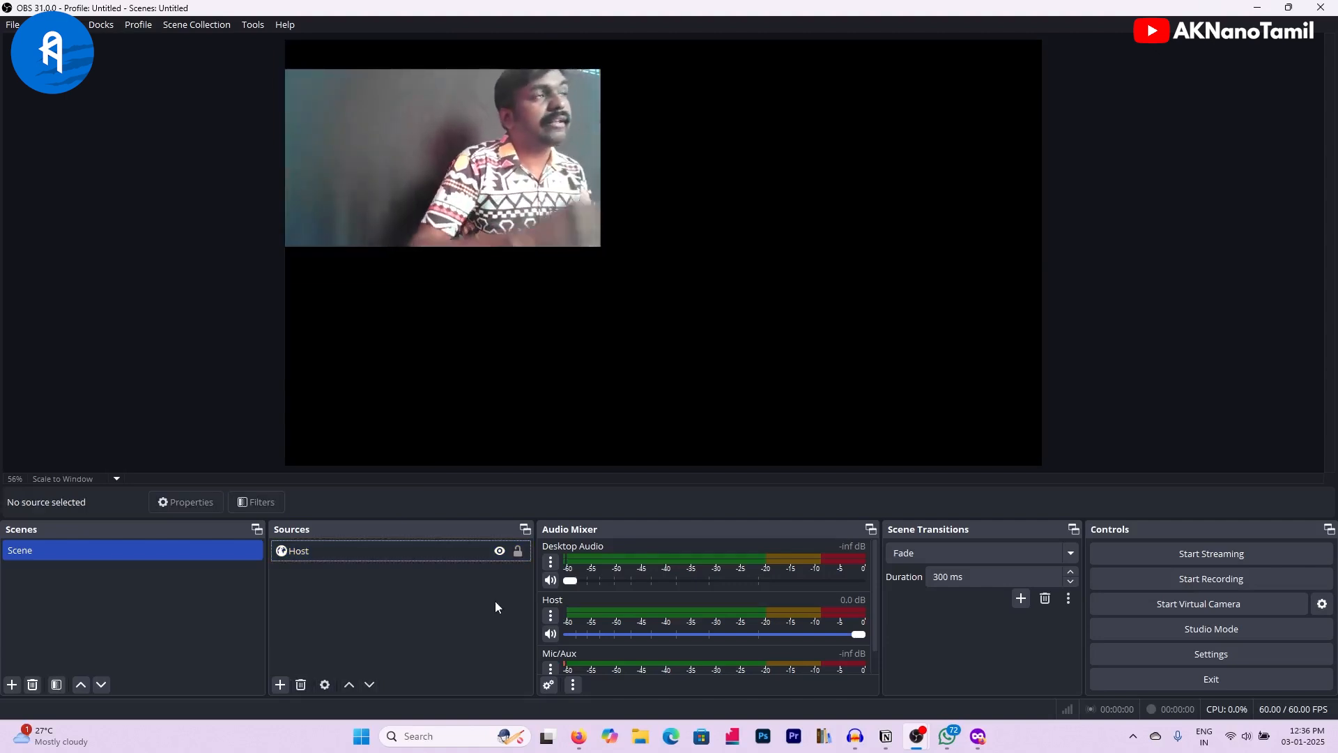
- Add a new Browser source named Guest to the scene
click(283, 684)
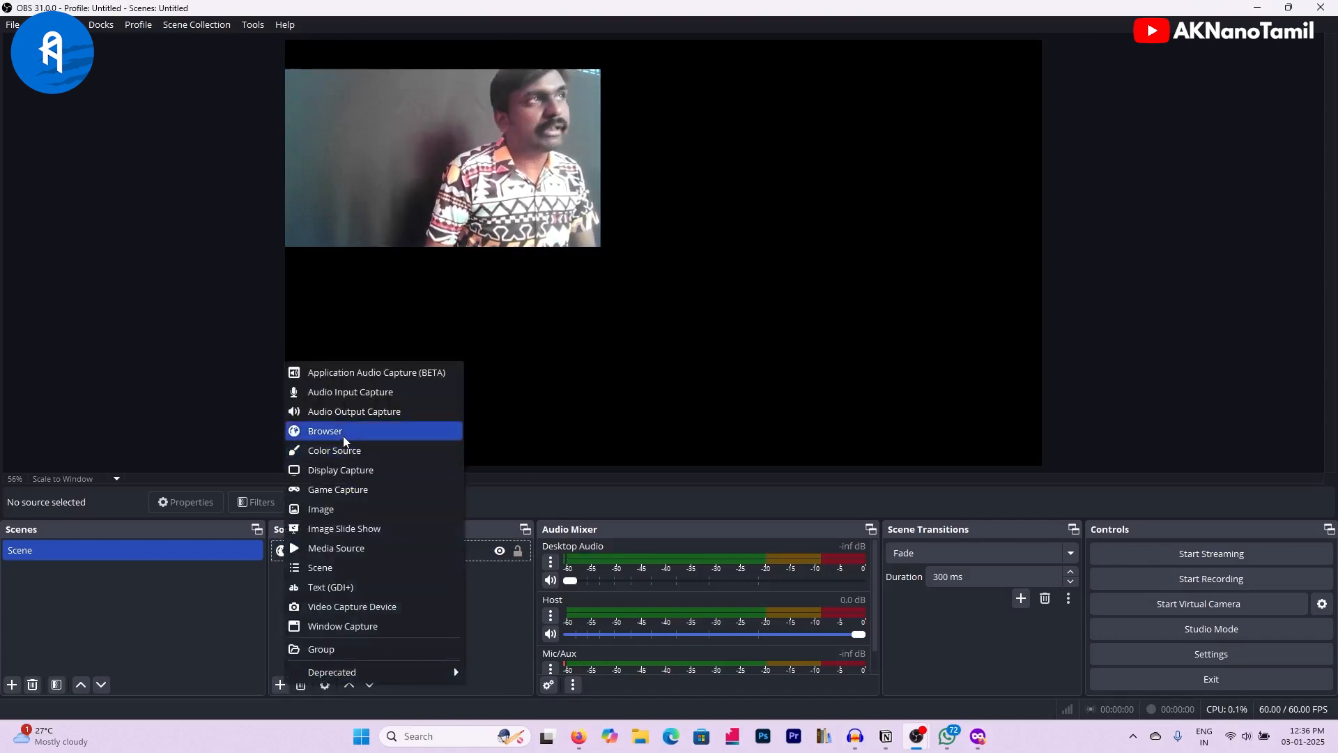
click(343, 435)
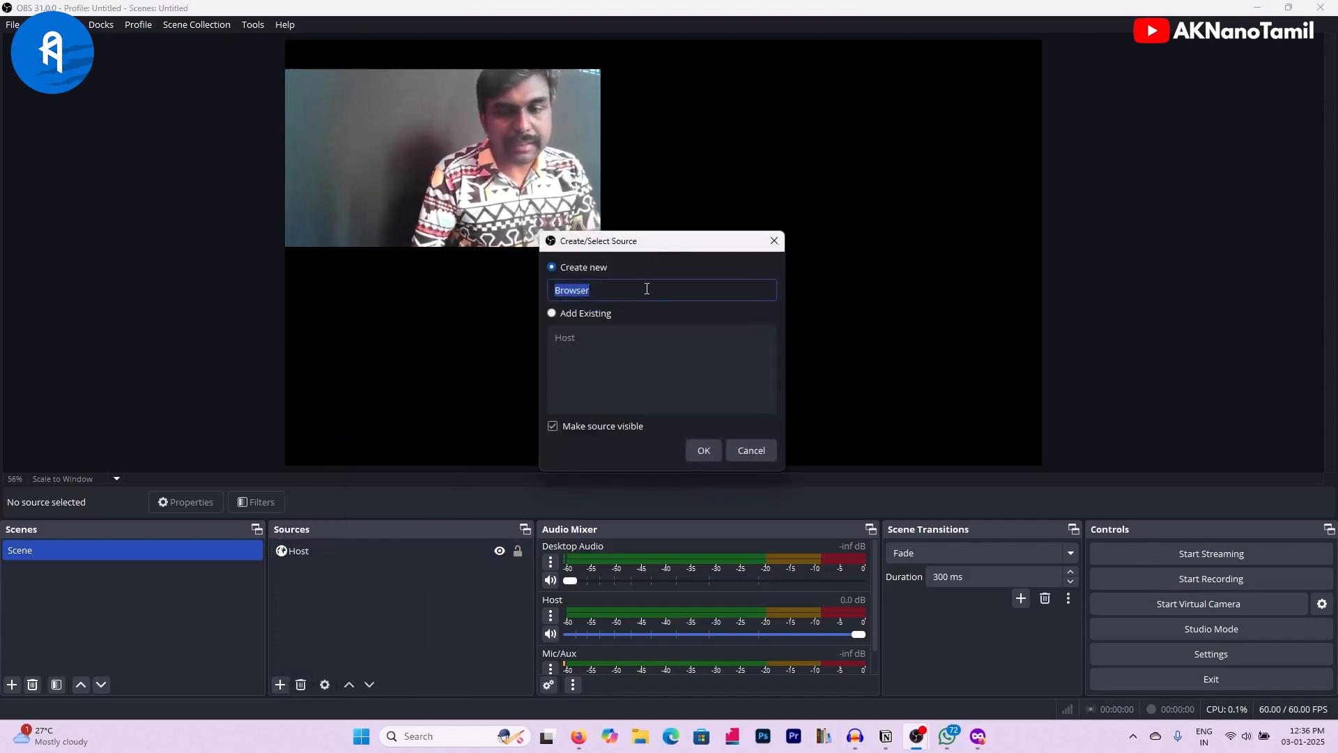
text(Guest)
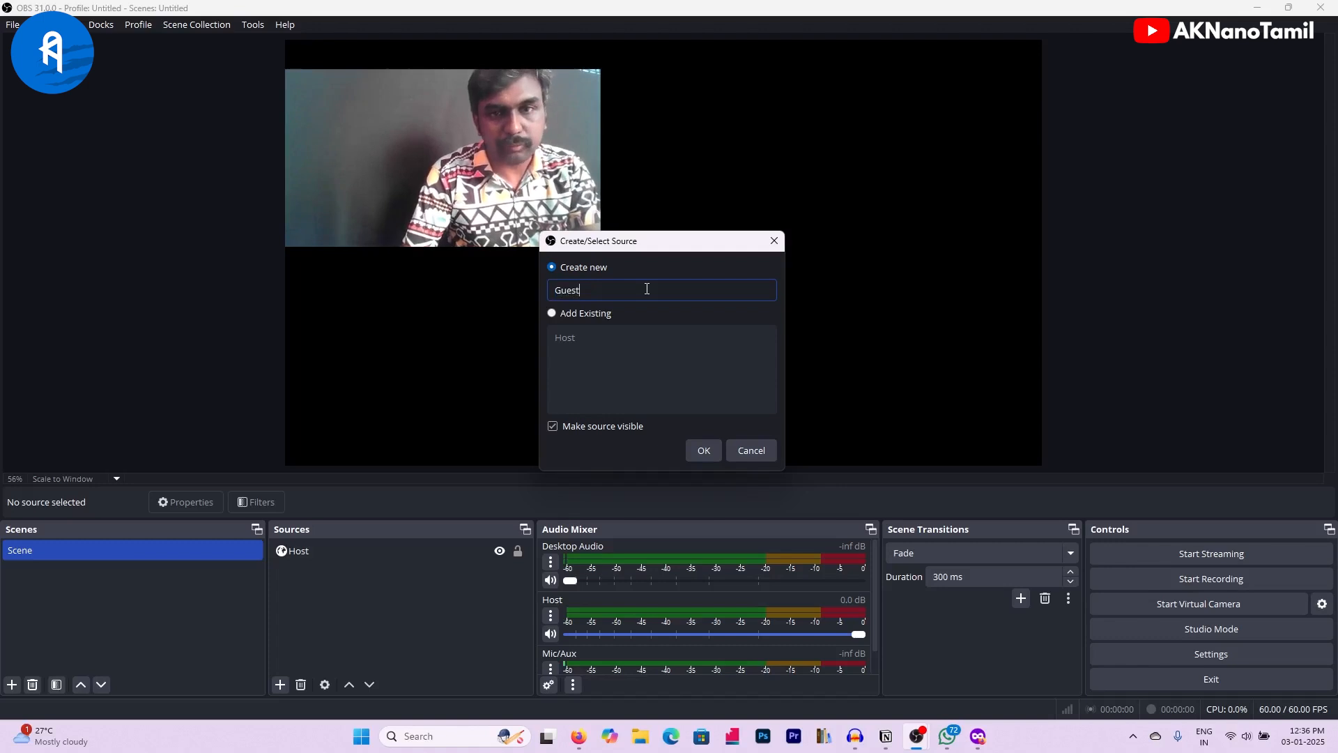
click(705, 459)
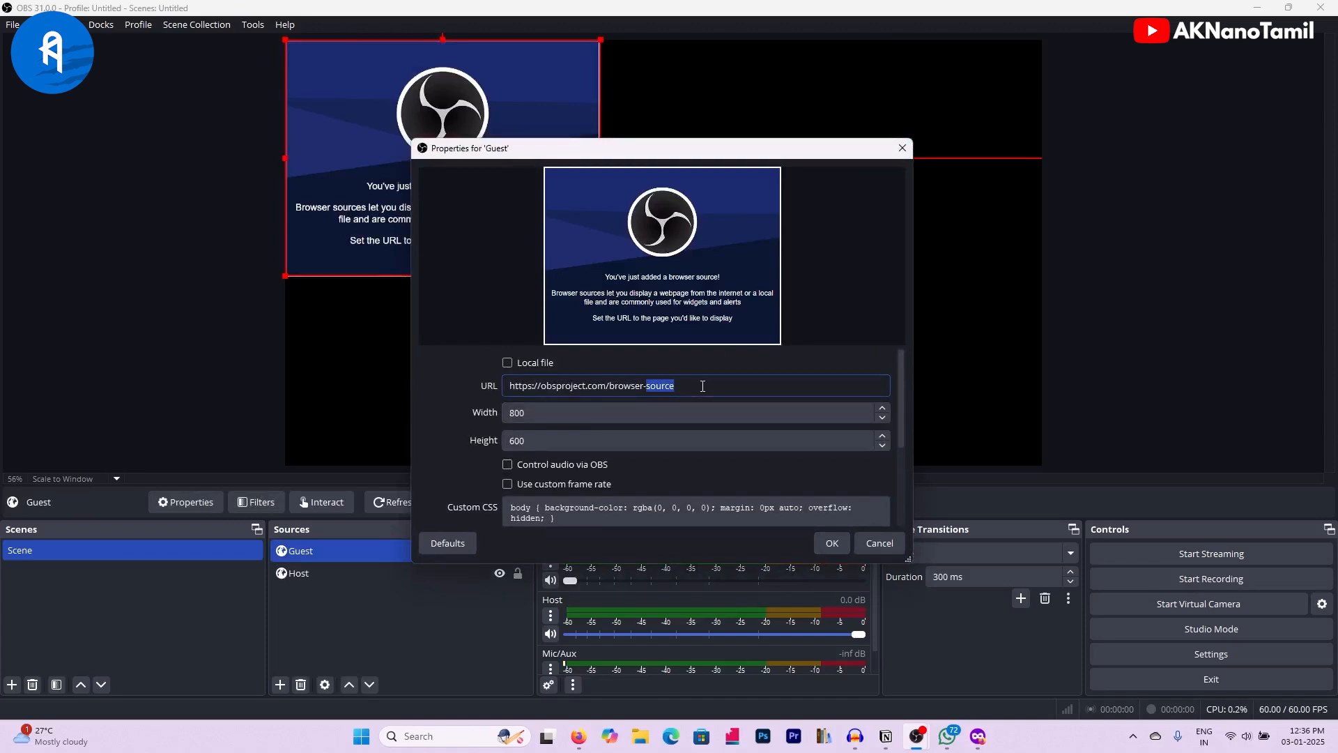
- Copy the guest's solo view link from the VDO.Ninja Control Room and use it as the Guest source's URL in OBS
click(589, 740)
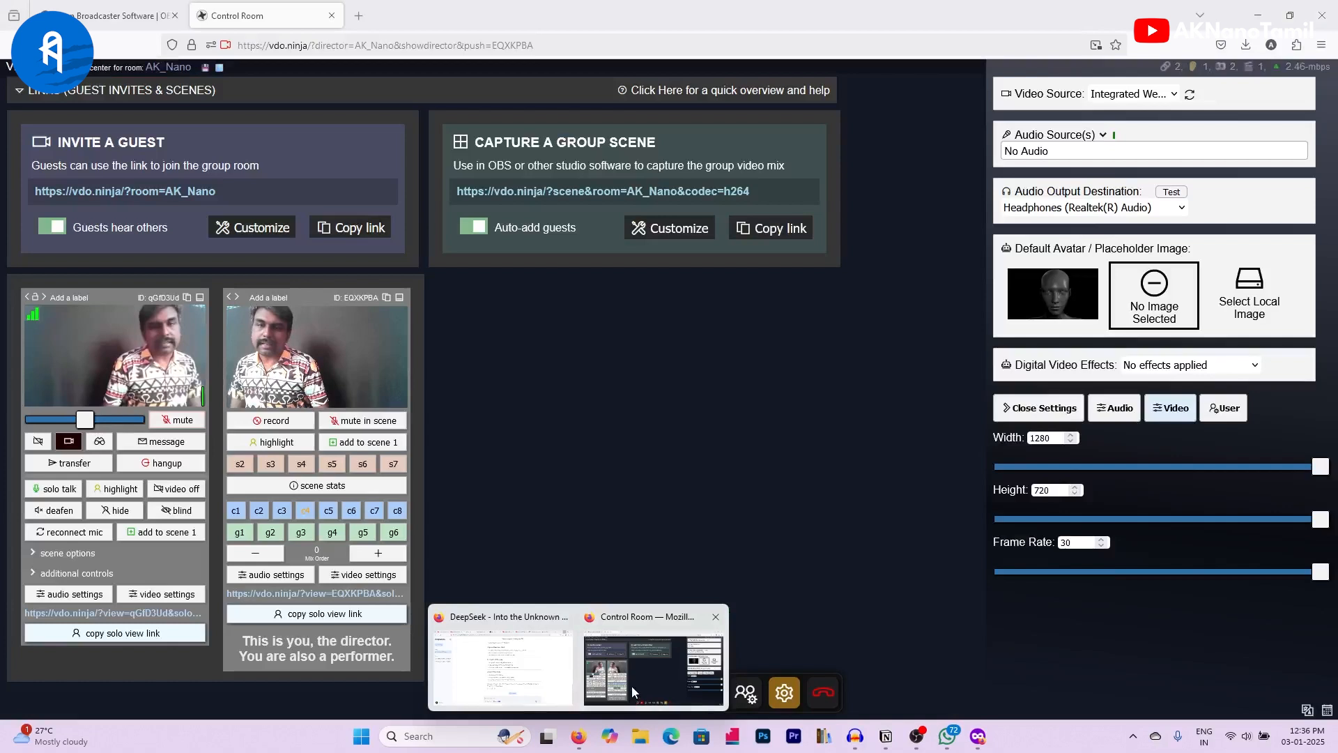
click(630, 707)
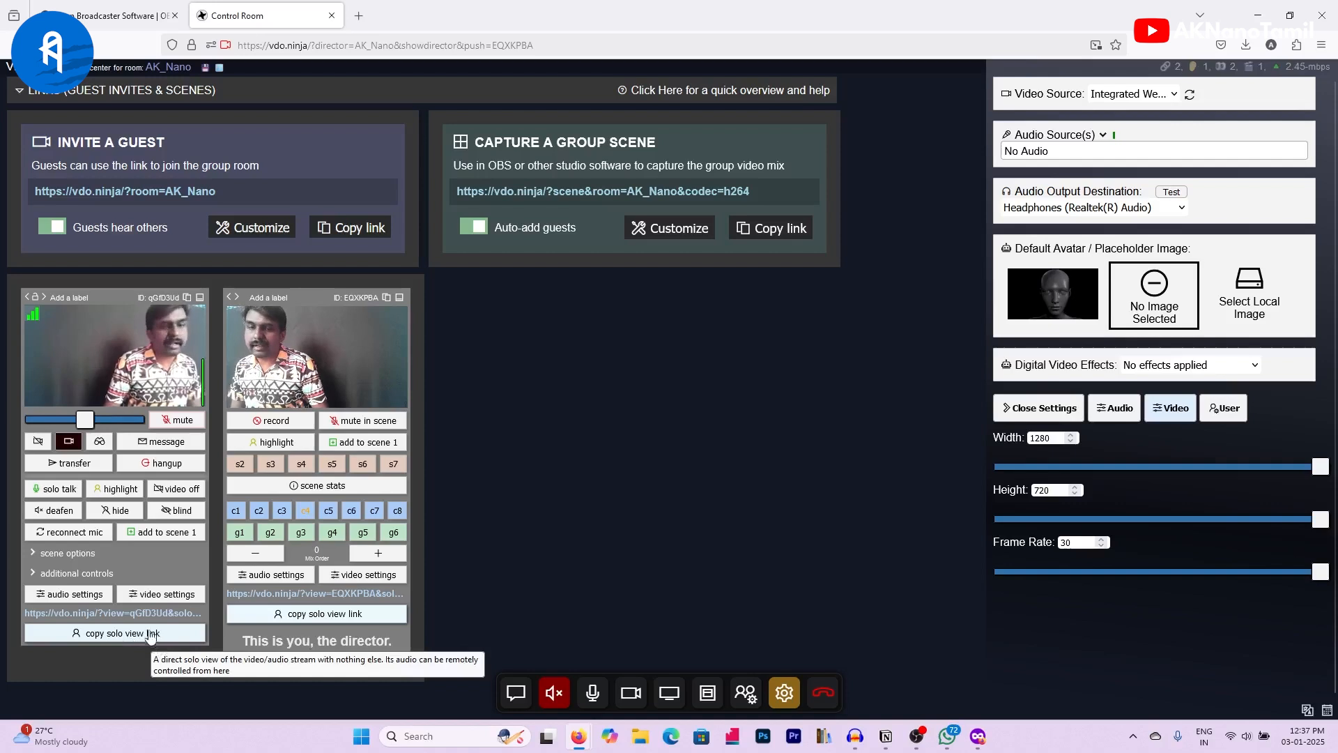
mouse_move(924, 747)
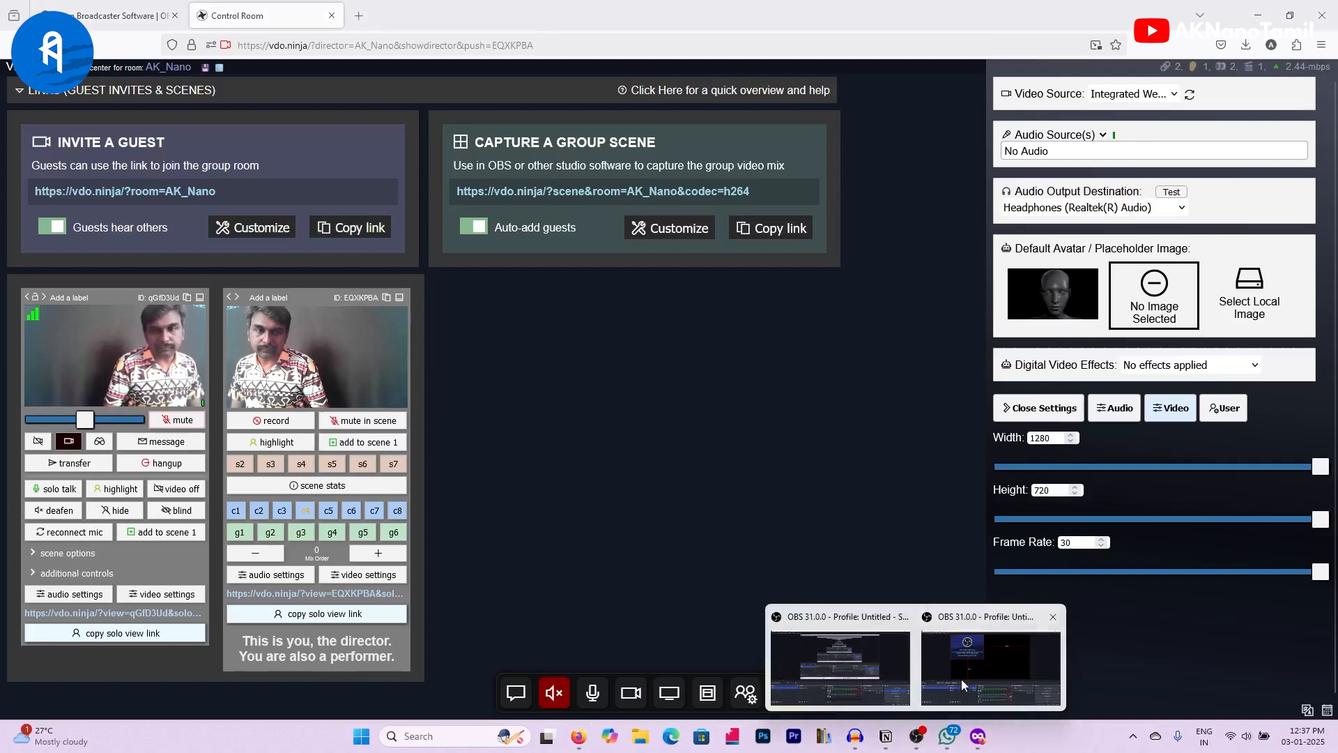
click(964, 685)
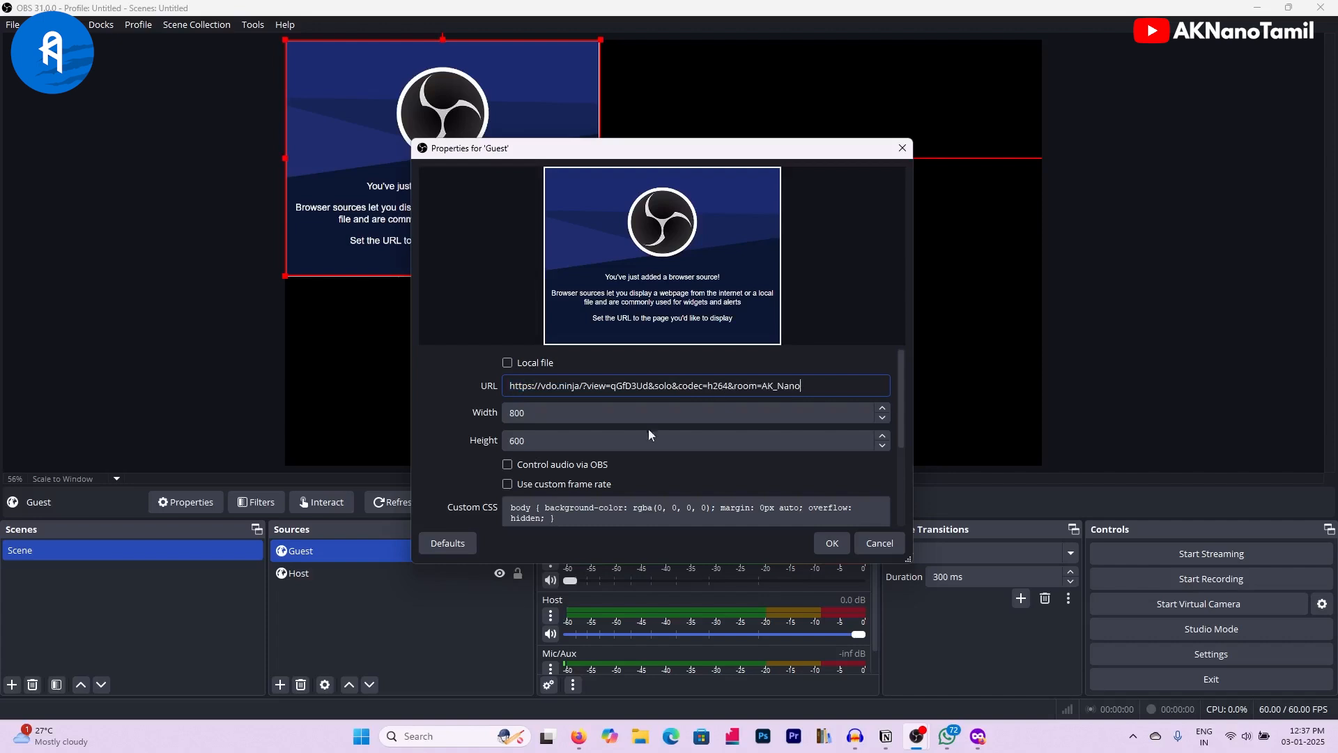
- Enable Control audio via OBS and Use custom frame rate for the Guest source and apply its properties
click(509, 465)
click(508, 486)
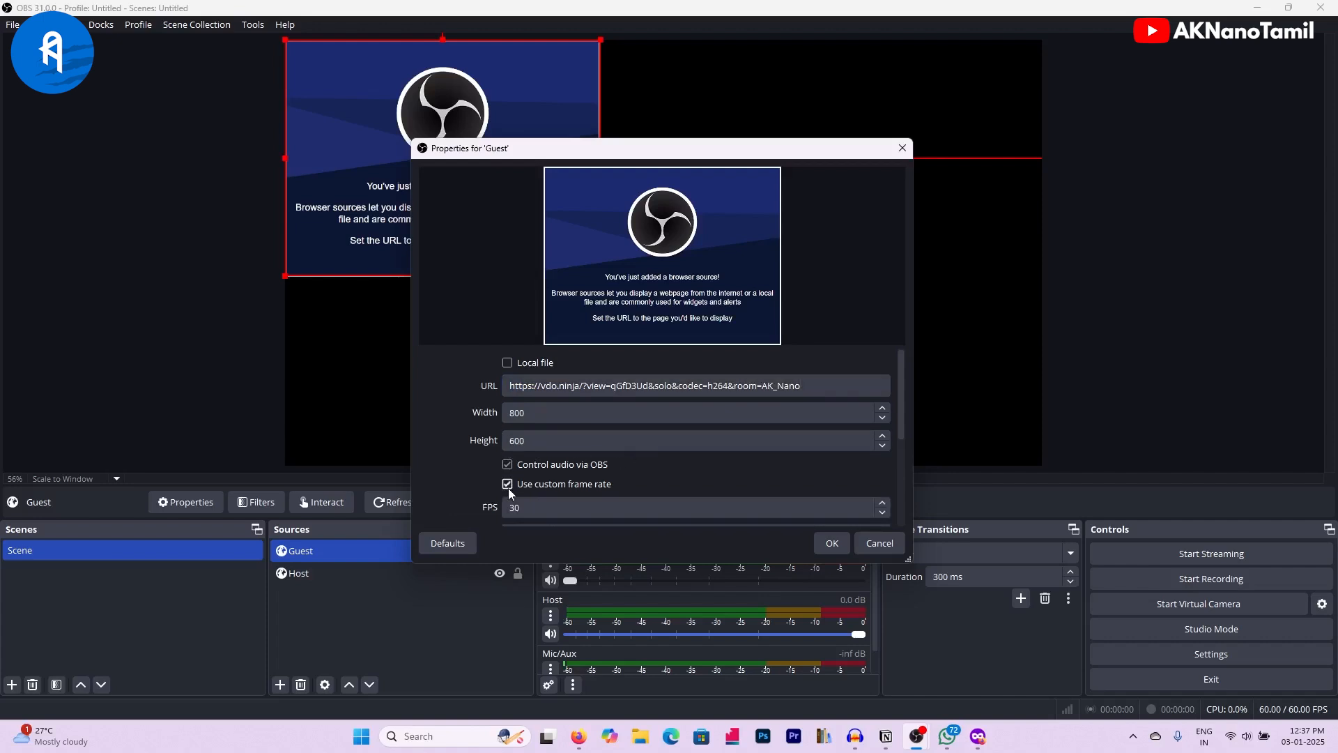
key(Return)
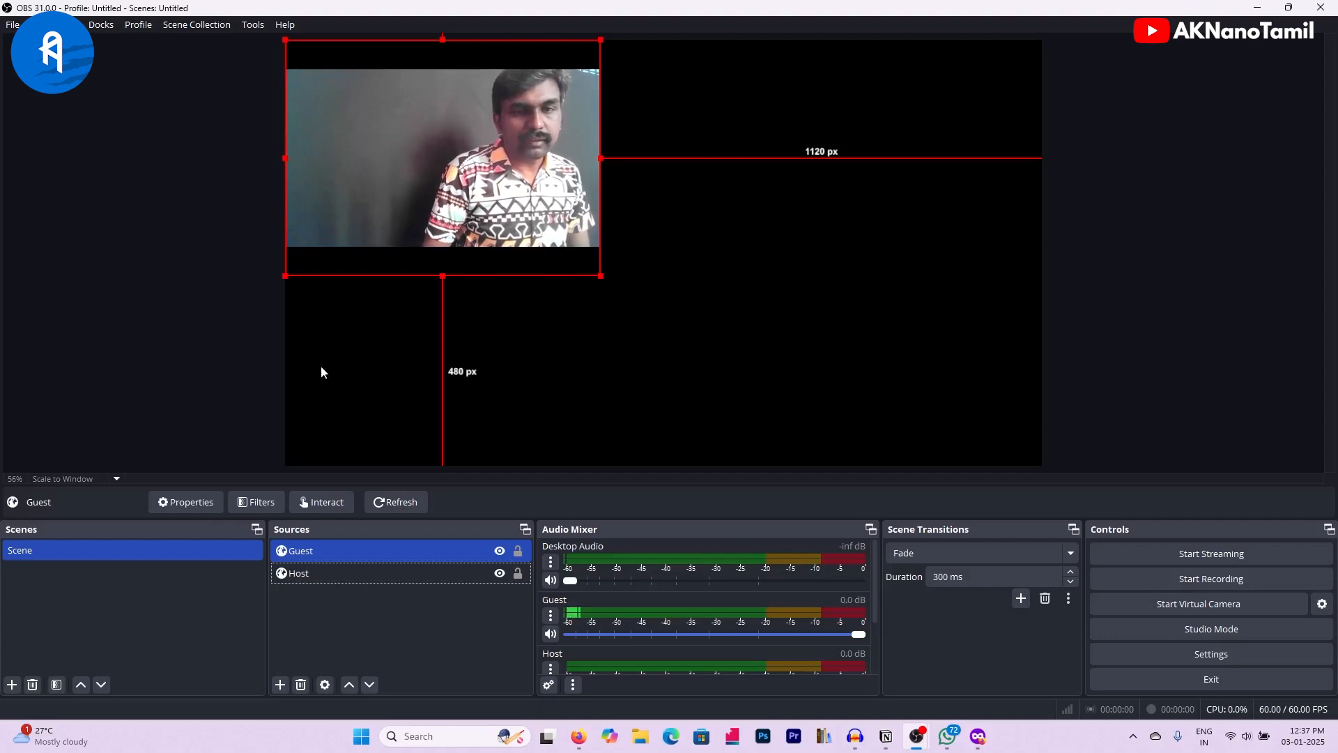
- Move the Guest source to the right half of the canvas, level with the Host video
click(317, 573)
click(315, 555)
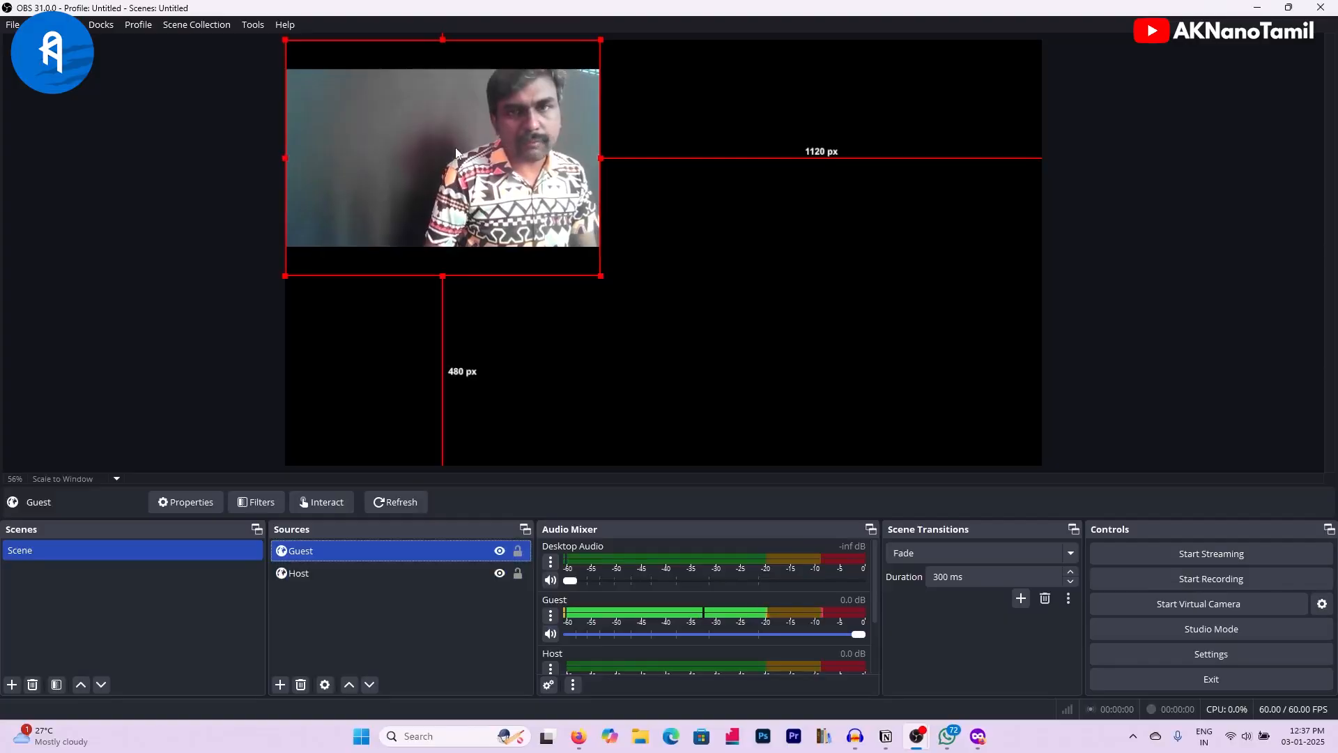
drag(456, 153, 858, 152)
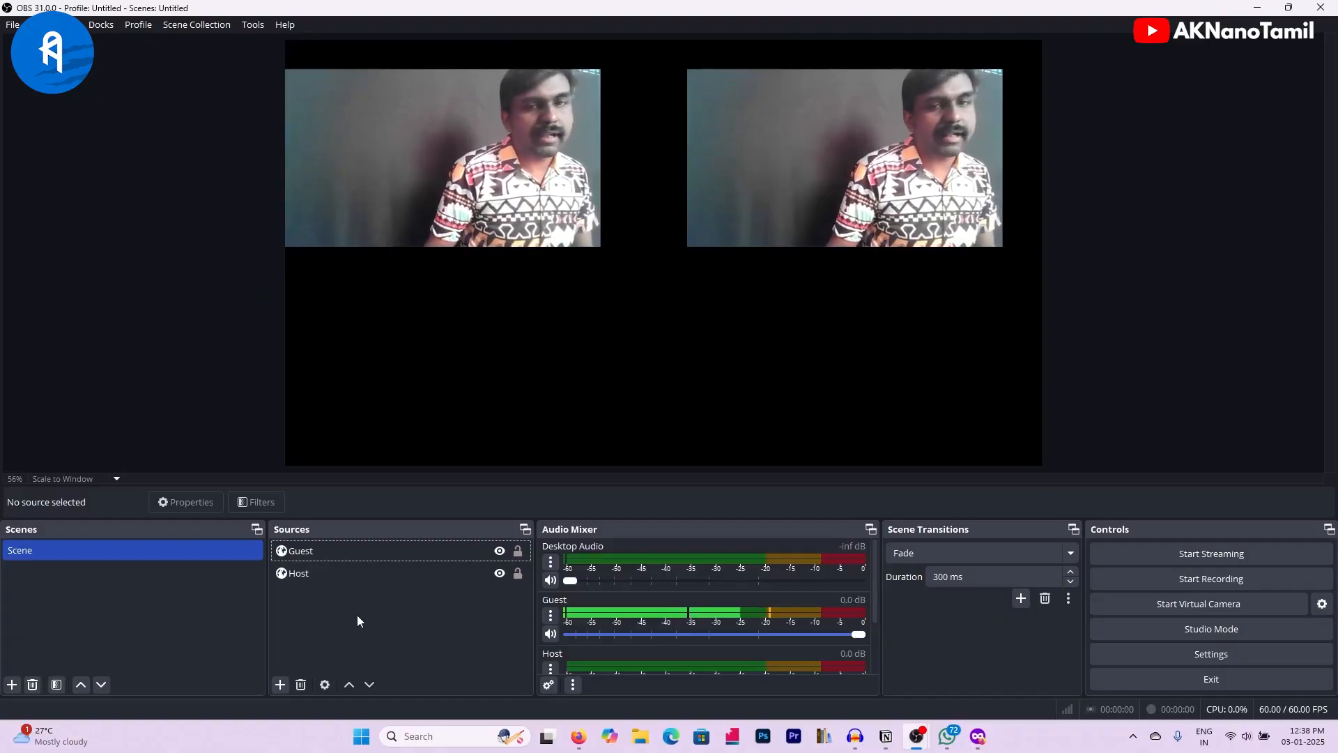
- Add an Image source named Video Frame that uses the file D:/Package and Thumbnail/AK Politix Frame online interview.png
click(280, 685)
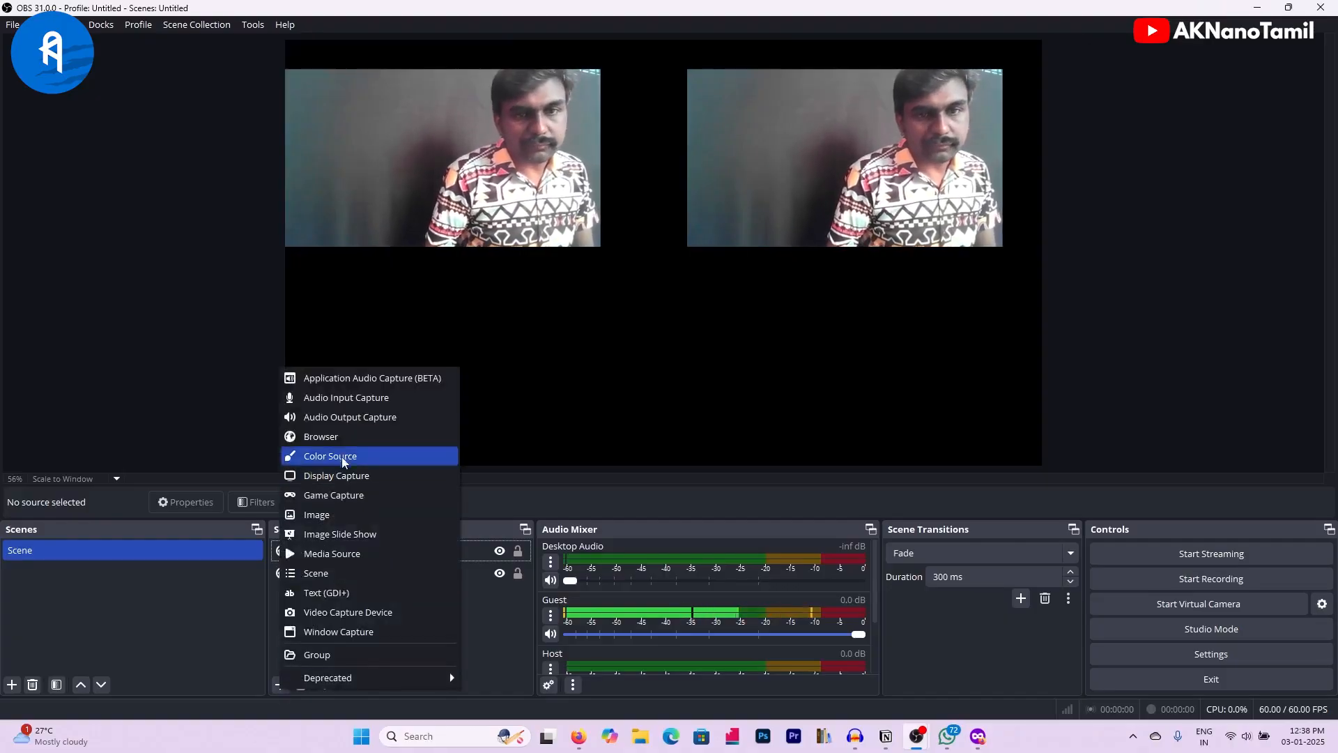
click(327, 514)
text(Video)
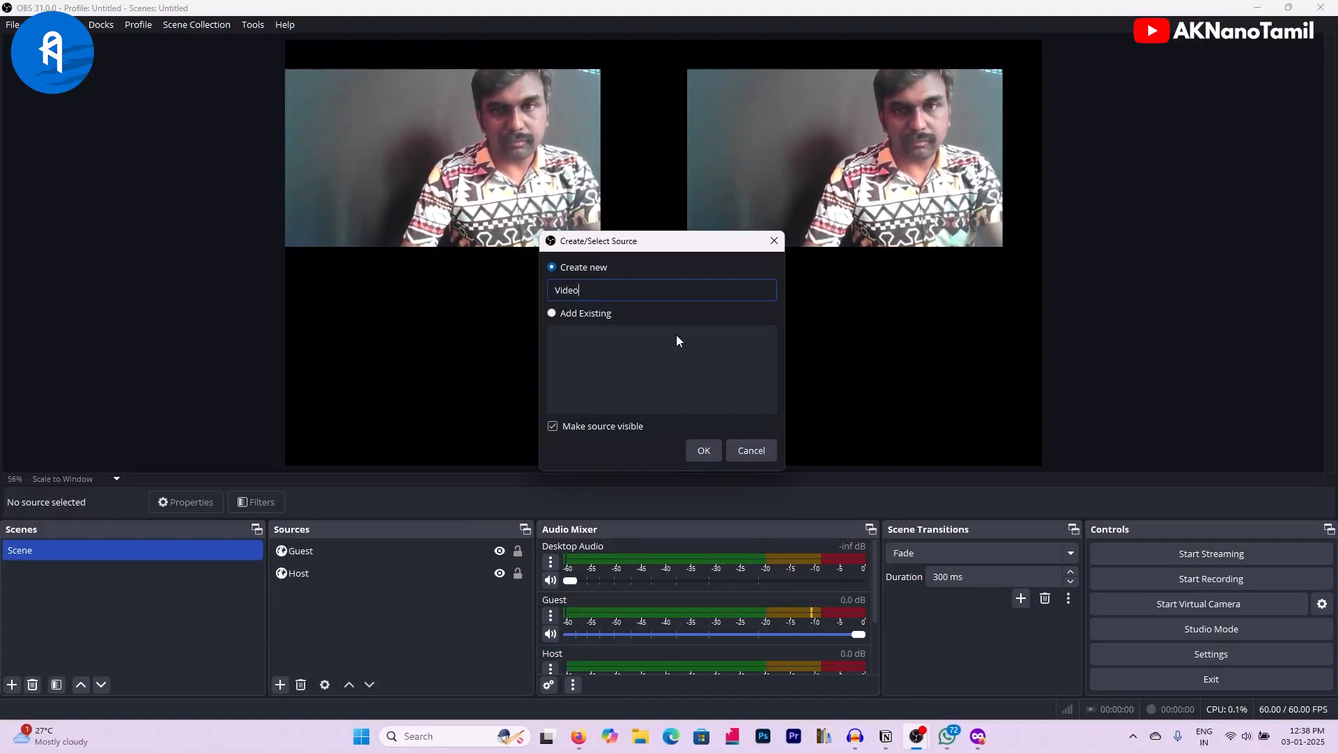
text( Frame)
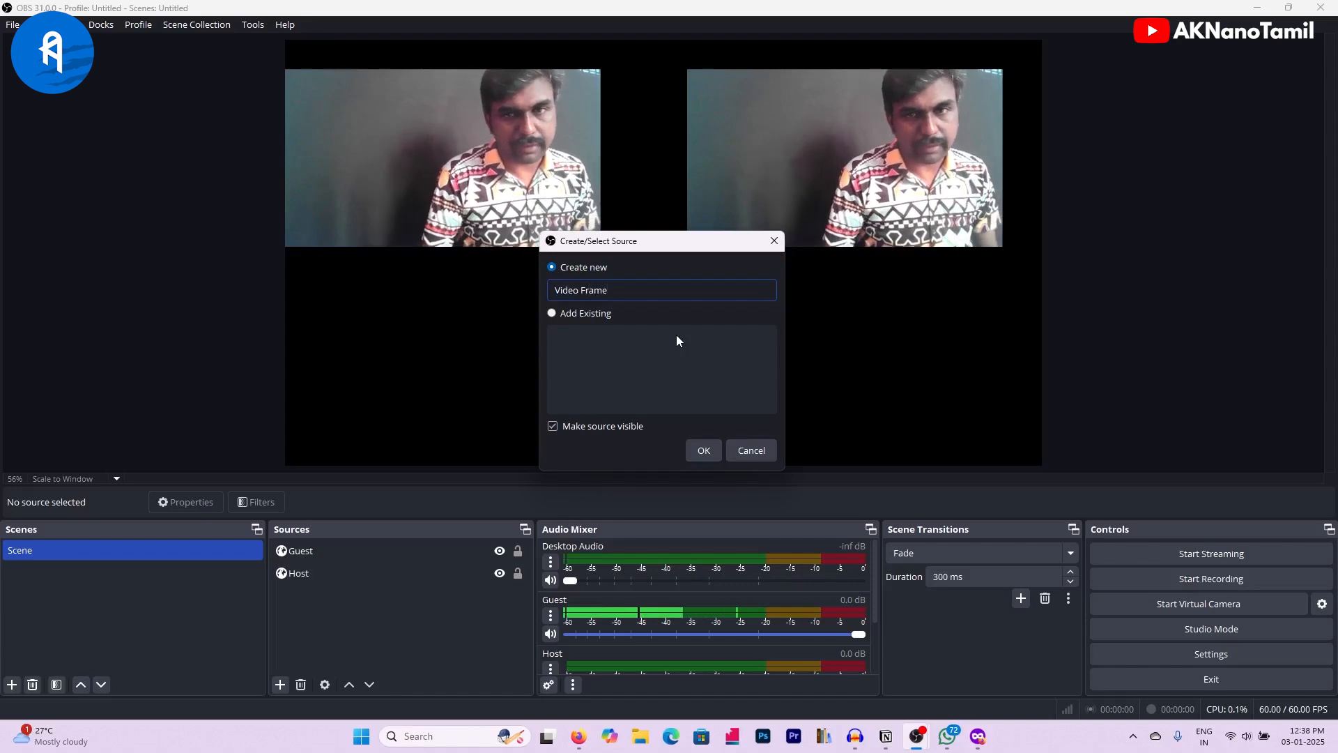
key(Return)
click(884, 372)
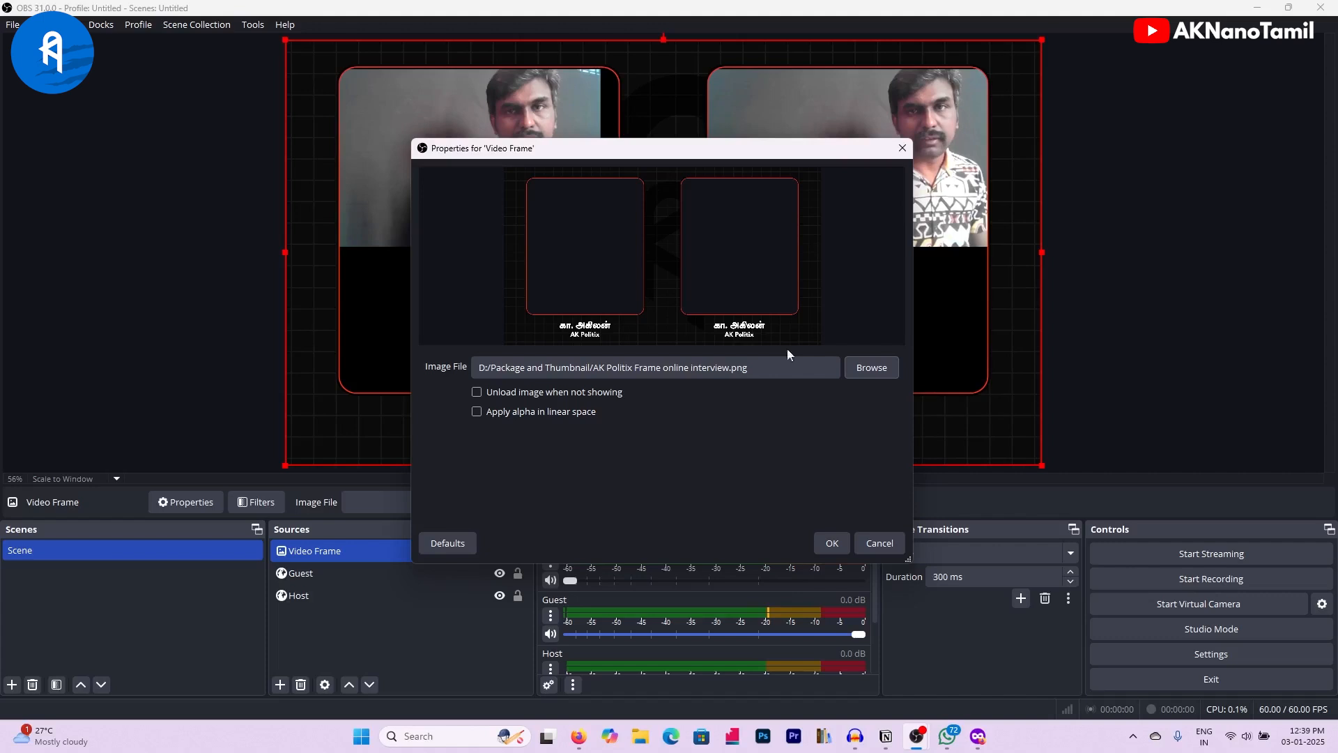
click(831, 543)
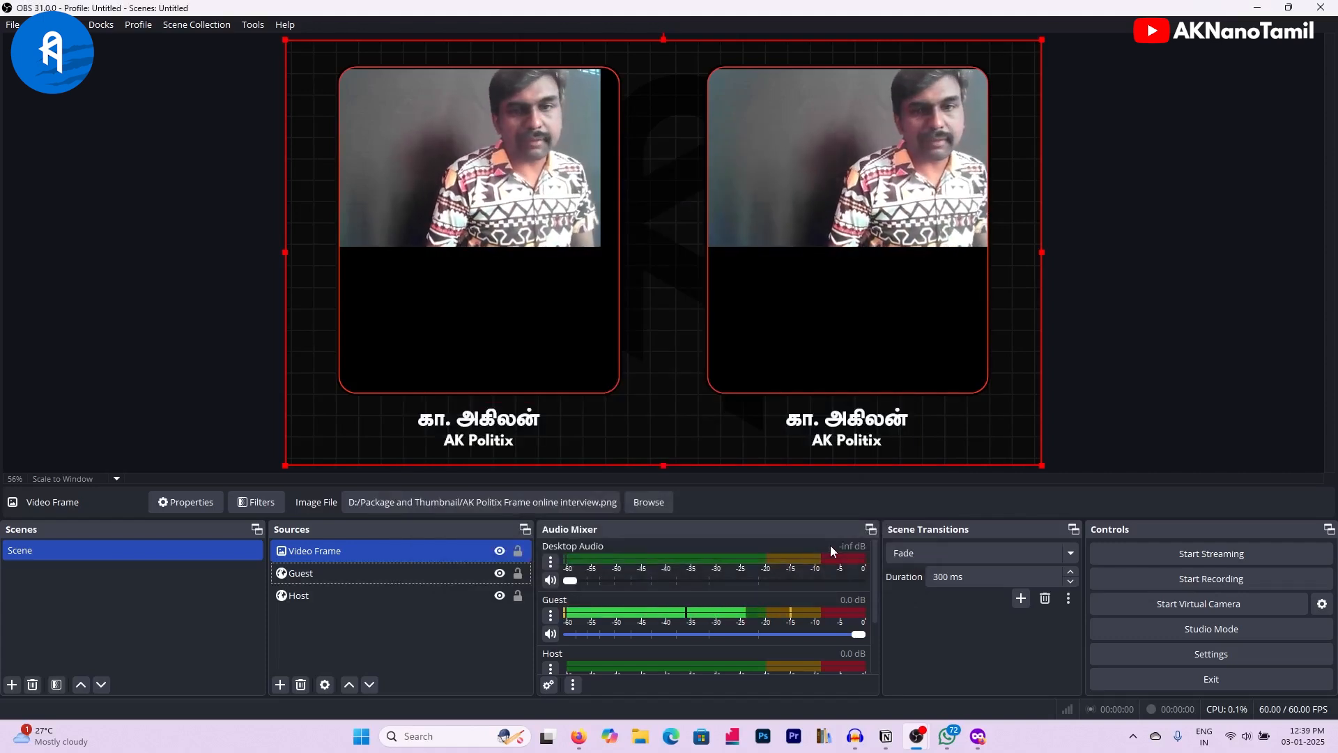
- Enlarge the Guest source to nearly the canvas height and reposition it so the person fills the frame's right opening
click(346, 573)
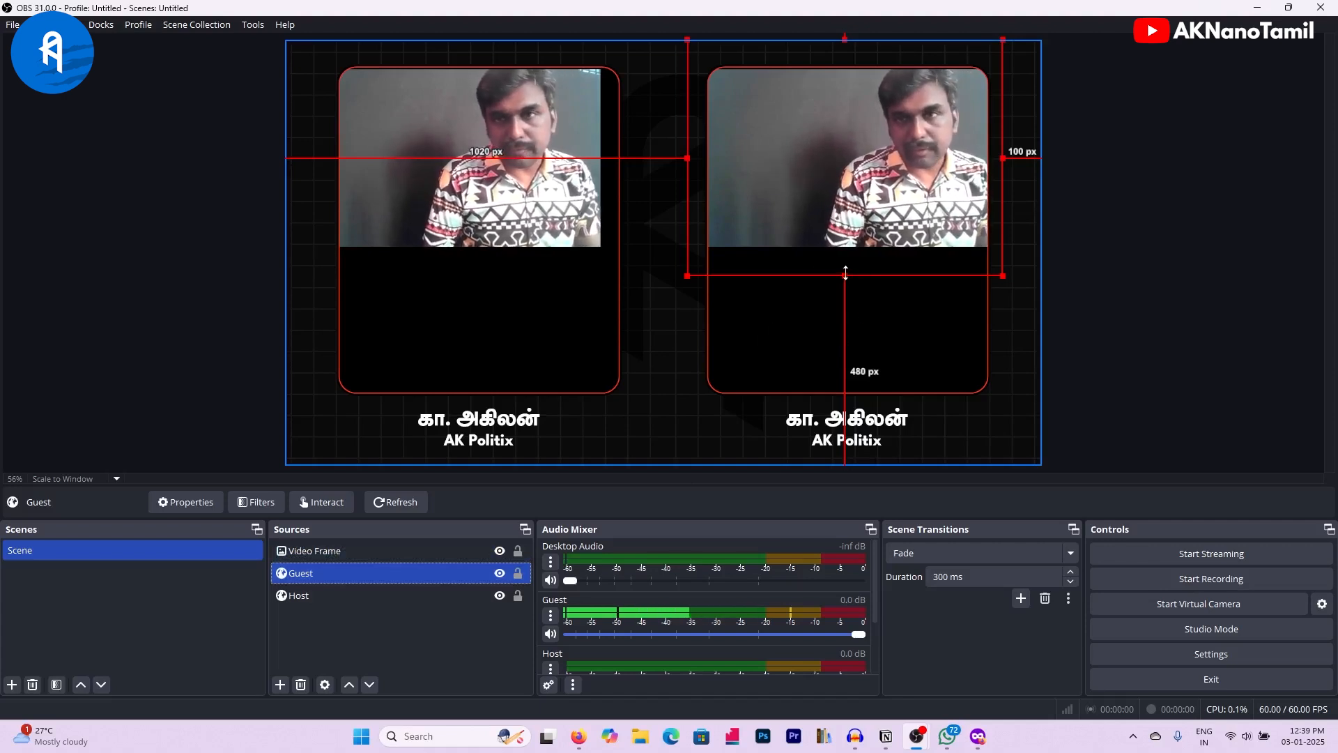
drag(846, 272, 990, 454)
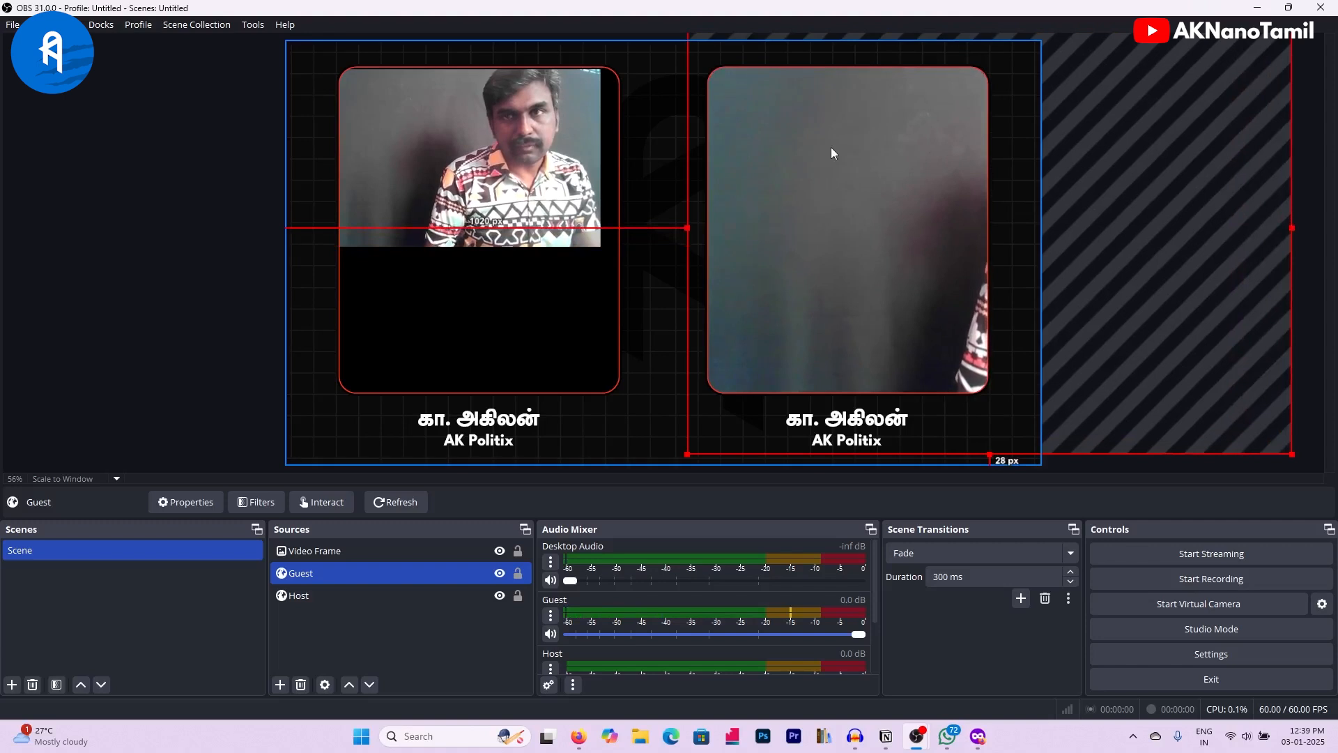
drag(831, 148, 550, 153)
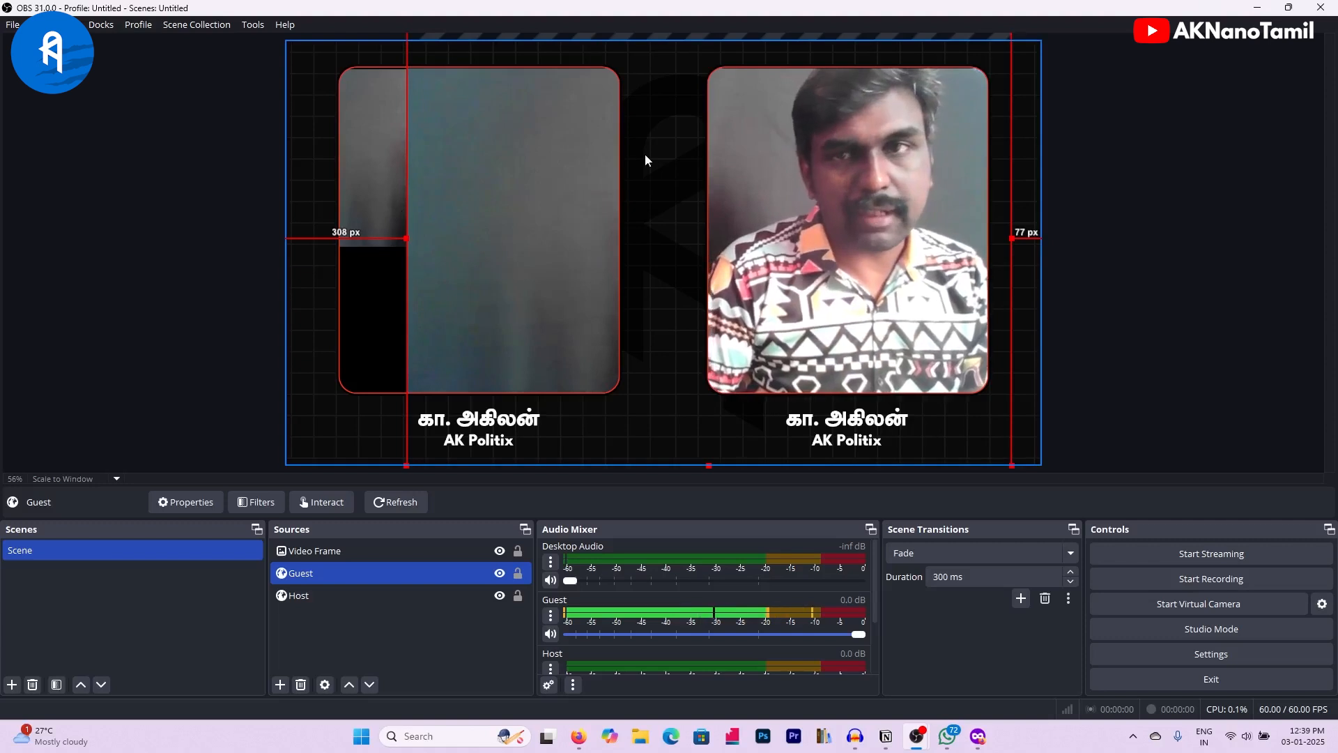
- Crop the Guest source's left side to just outside the frame's right opening, uncovering the Host video, and clear the selection
click(868, 180)
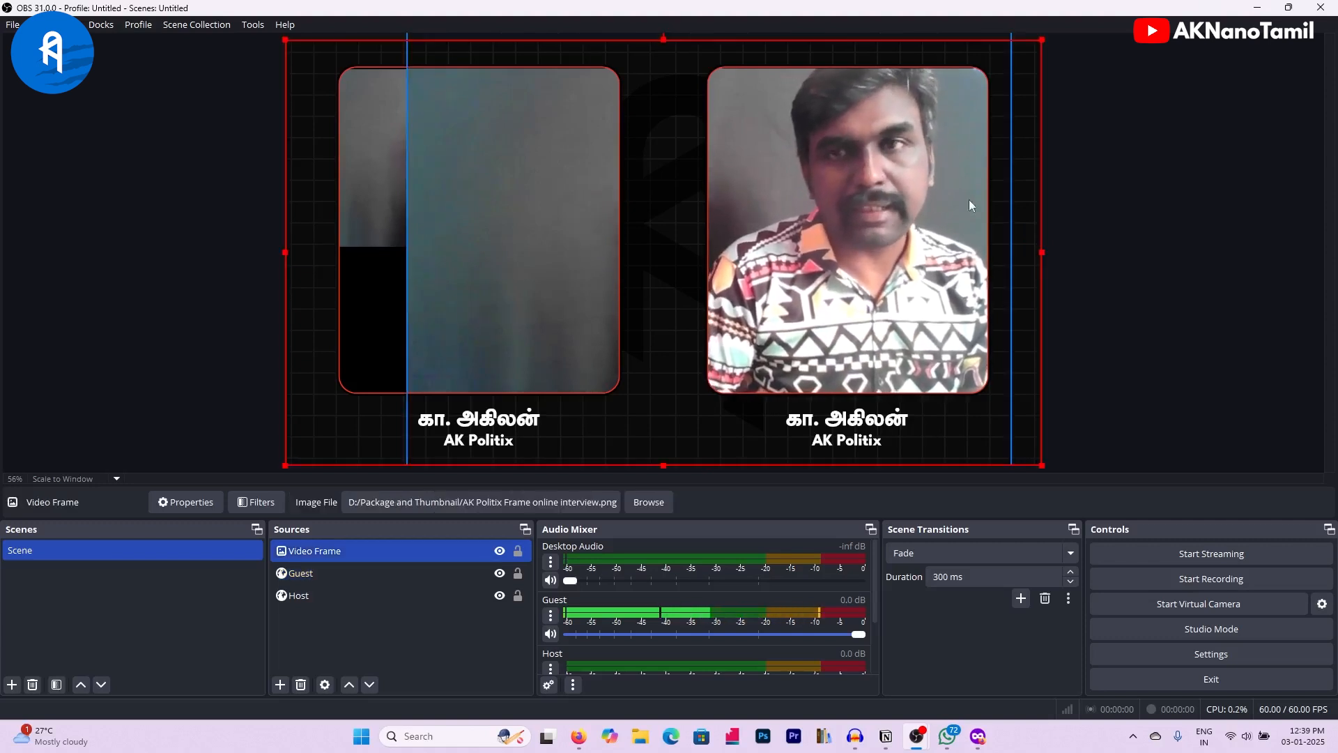
click(930, 161)
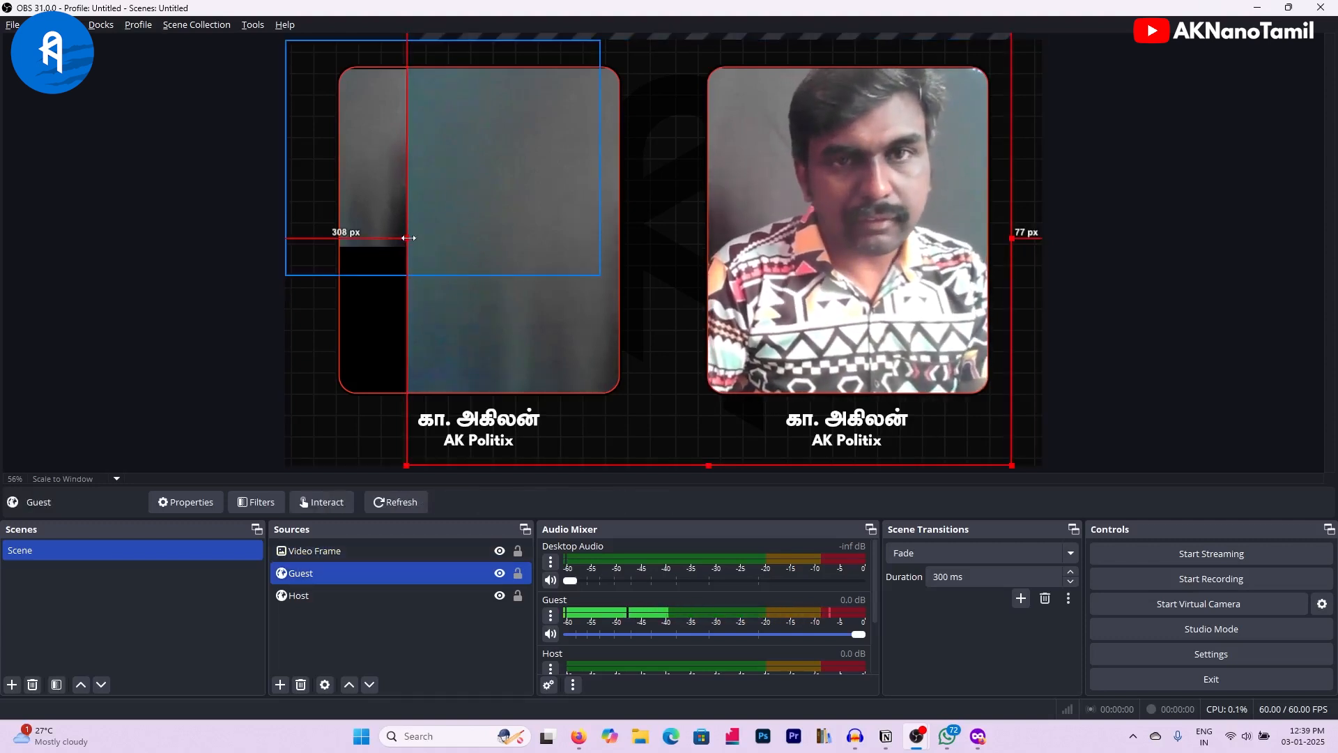
drag(407, 238, 698, 222)
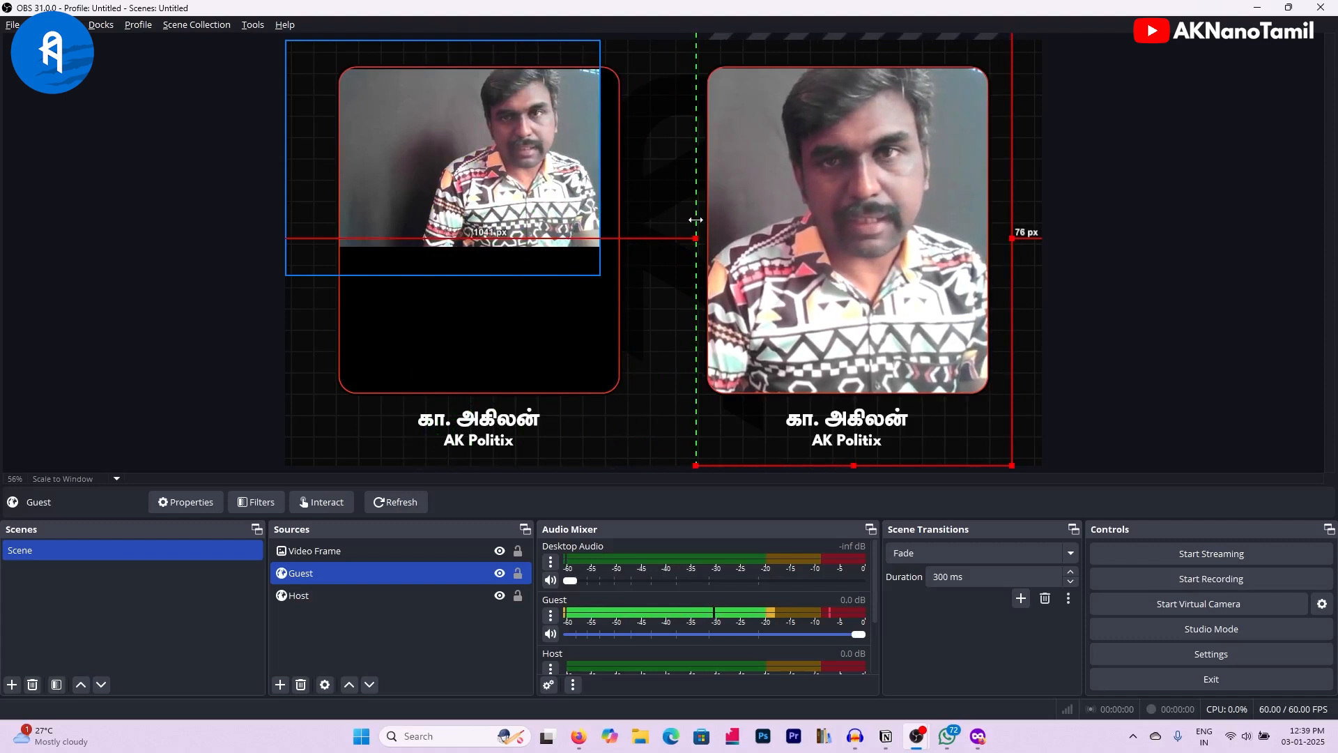
click(513, 165)
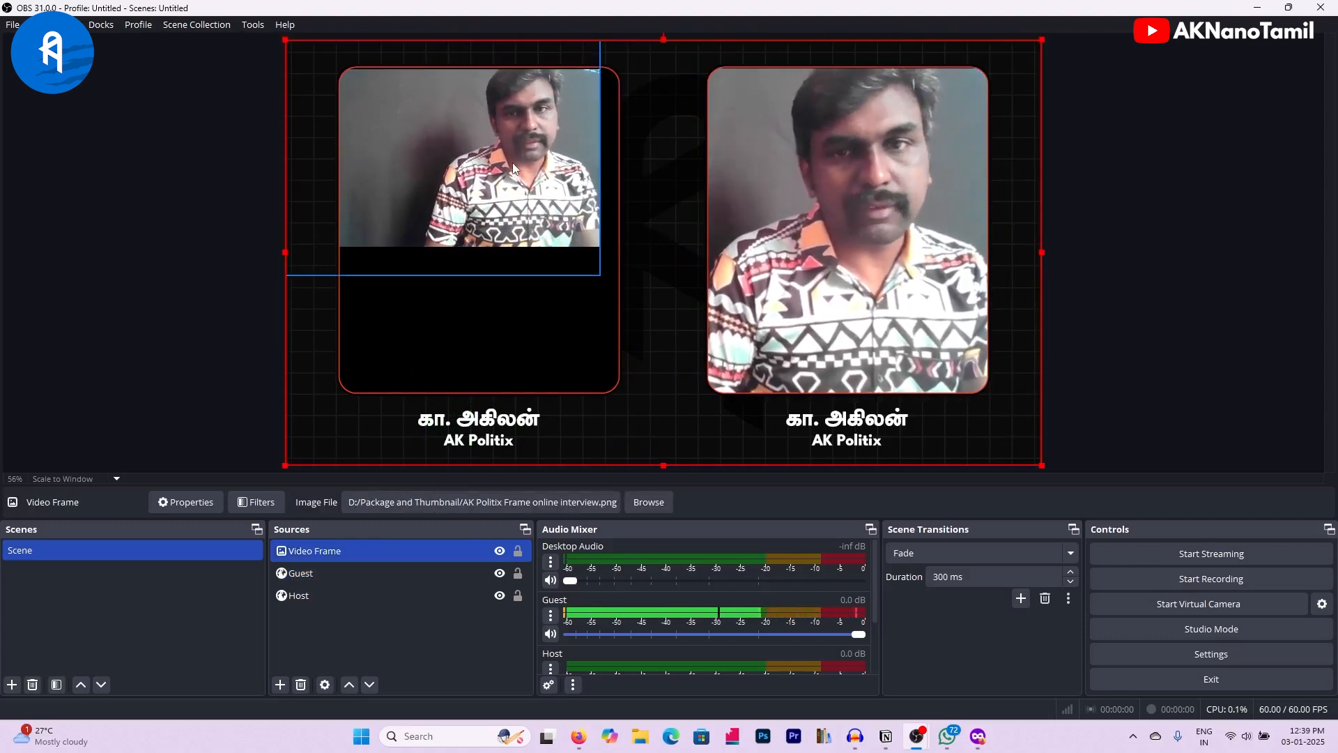
click(348, 630)
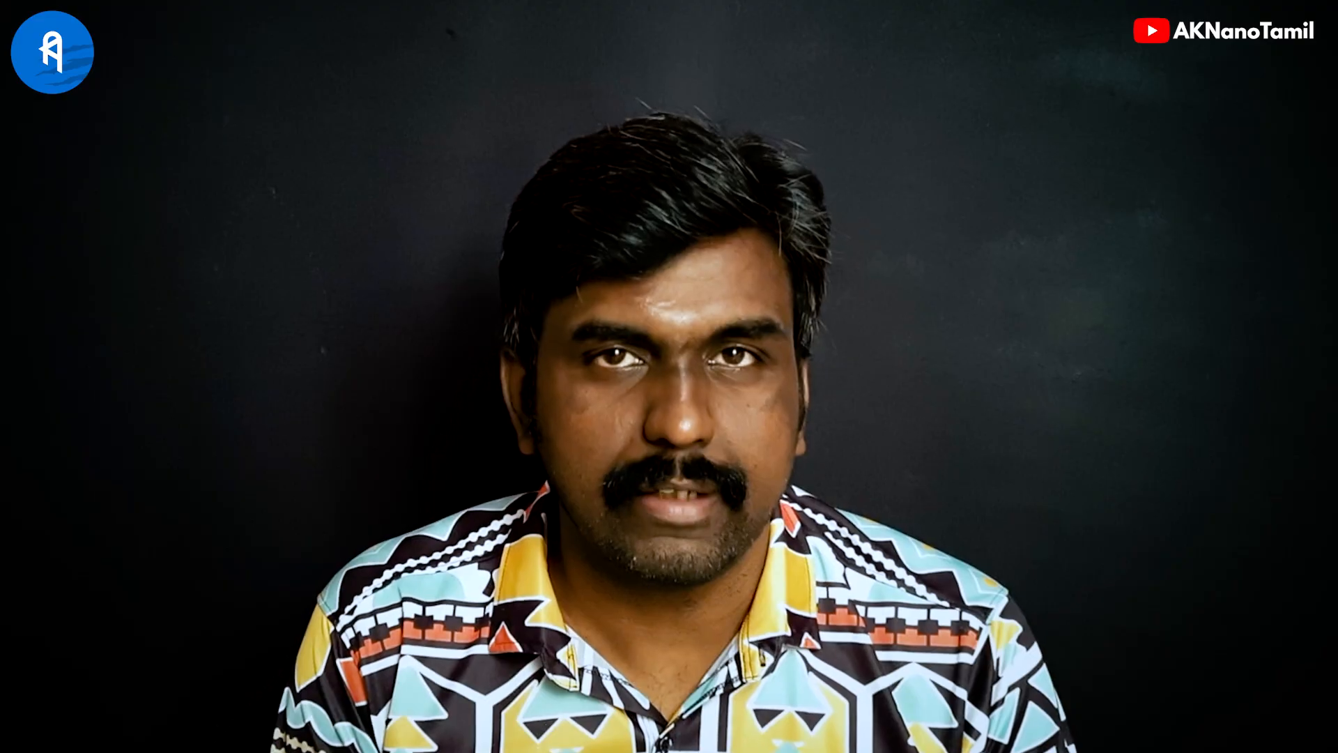